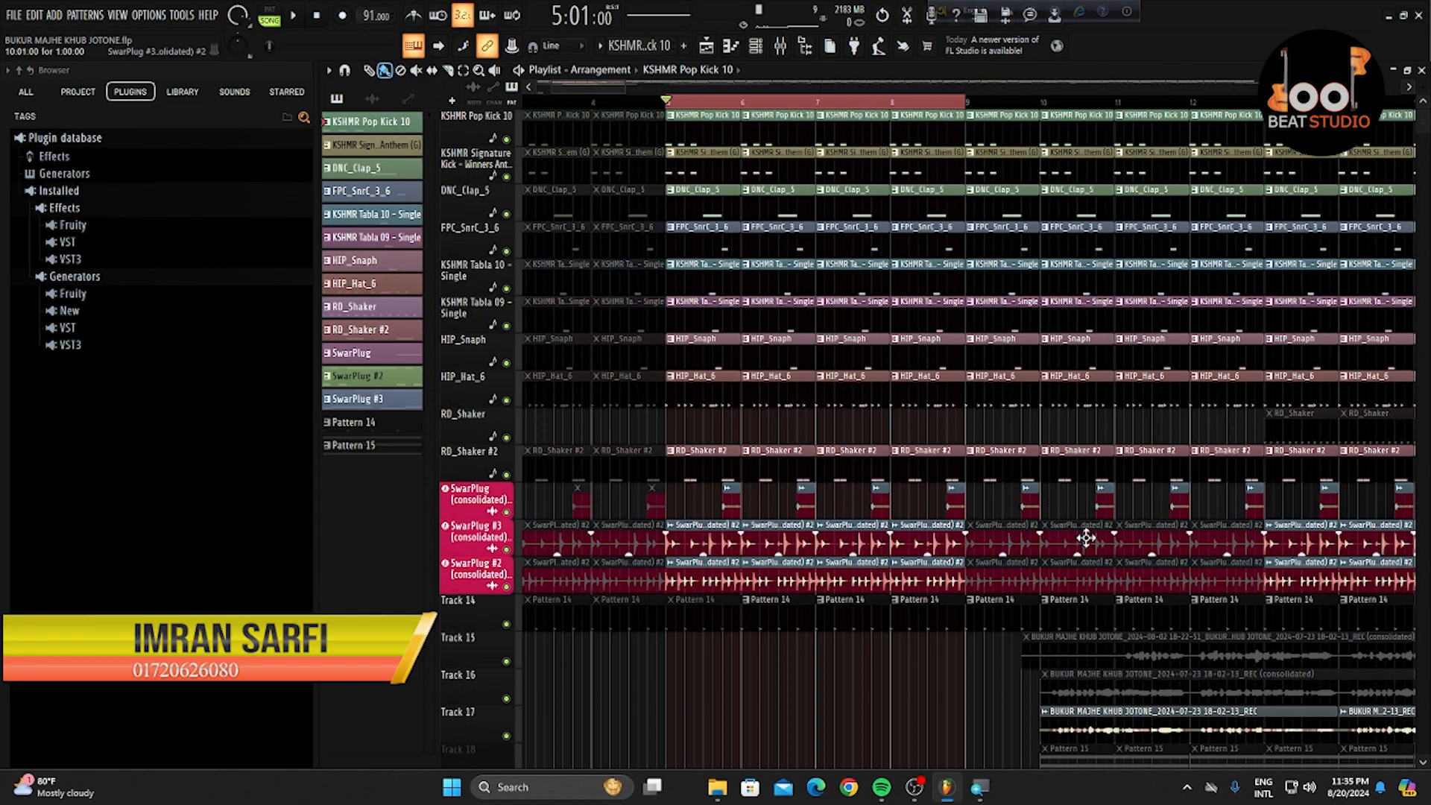
Load Fruity dB meter into effect slot 1 of the mixer's Current track
{"action": "scroll", "coordinate": [775, 483], "scroll_direction": "down", "scroll_amount": 5}
{"action": "scroll", "coordinate": [779, 481], "scroll_direction": "down", "scroll_amount": 10}
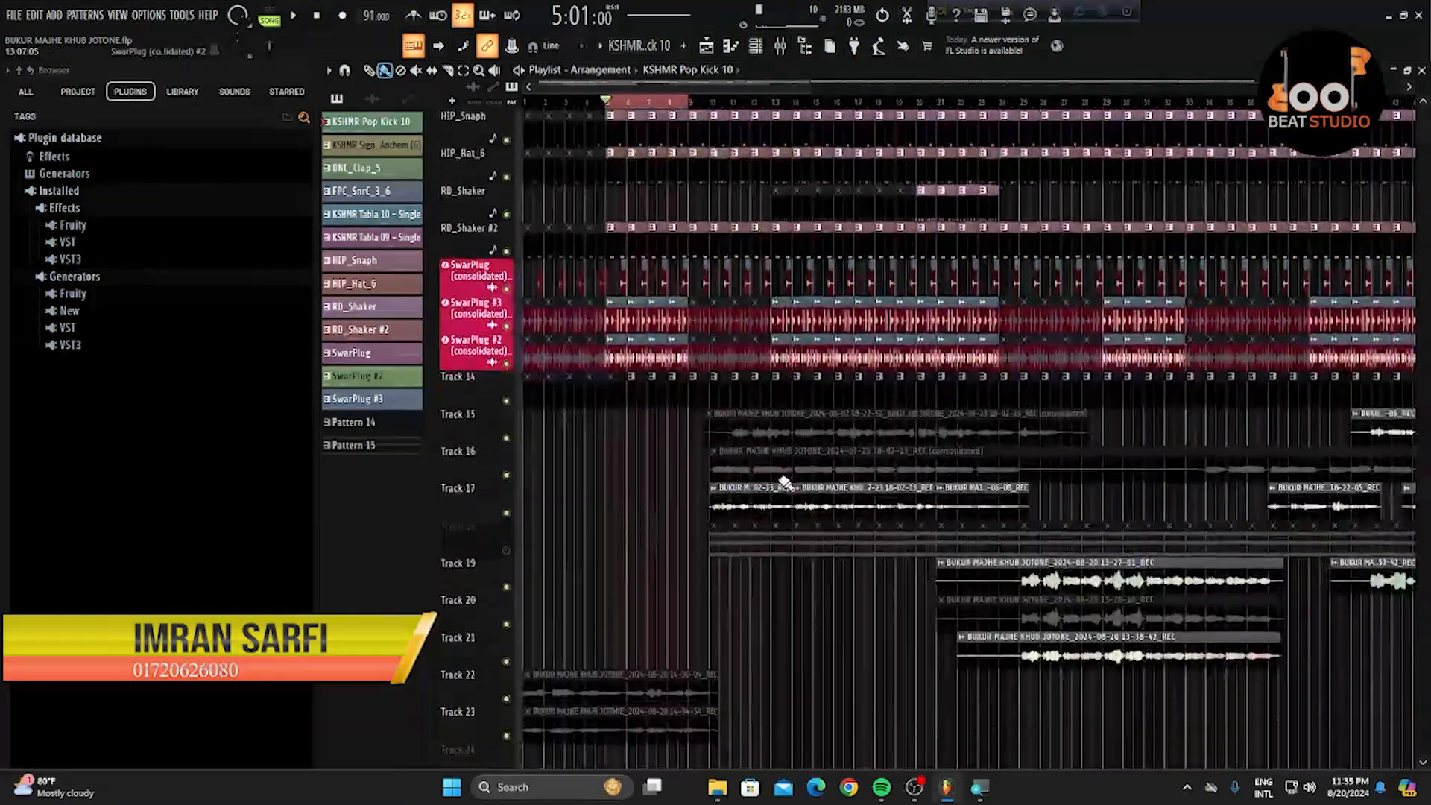
{"action": "scroll", "coordinate": [912, 458], "scroll_direction": "up", "scroll_amount": 10}
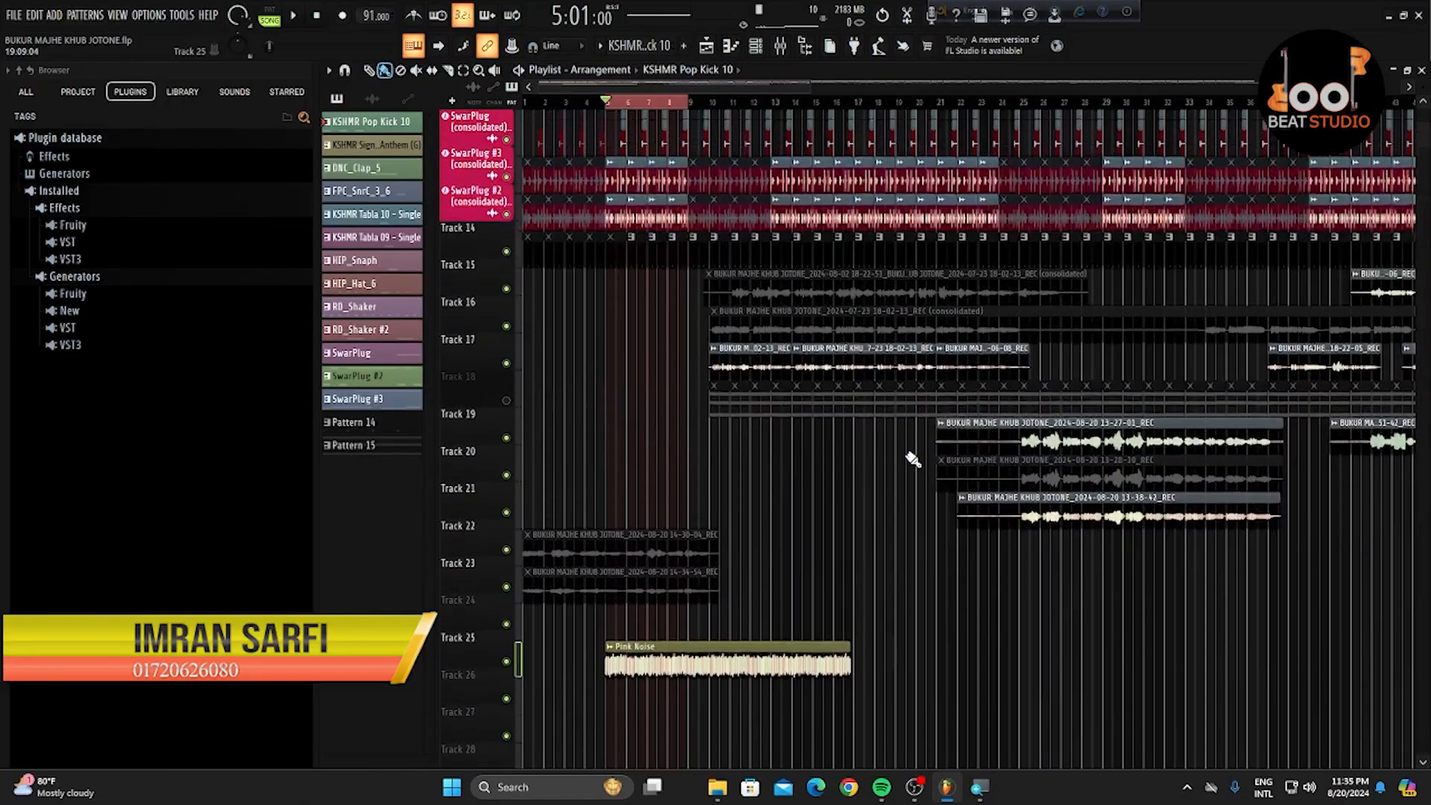
{"action": "scroll", "coordinate": [659, 452], "scroll_direction": "up", "scroll_amount": 5}
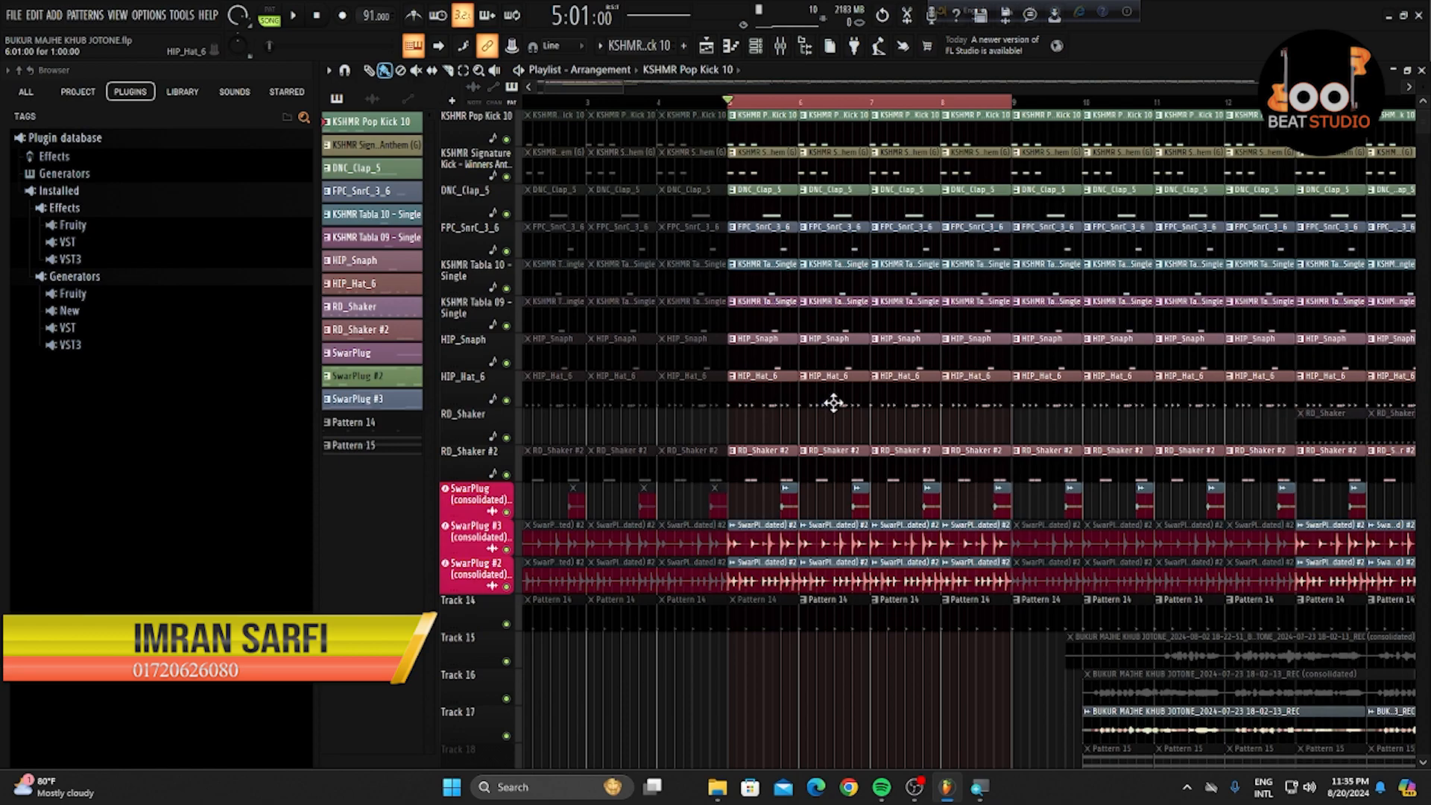
{"action": "left_click", "coordinate": [780, 46]}
{"action": "left_click", "coordinate": [589, 265]}
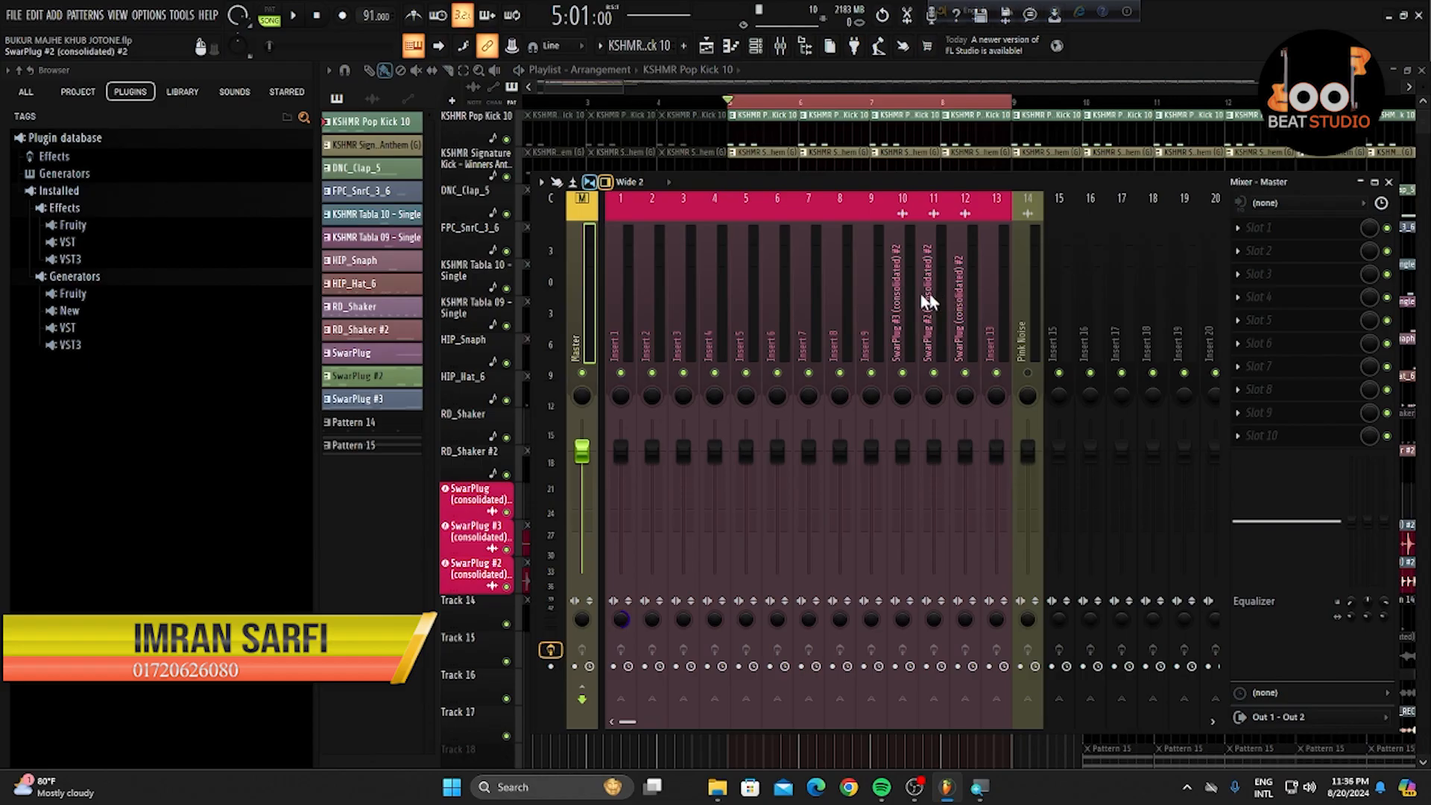
{"action": "left_click", "coordinate": [552, 330]}
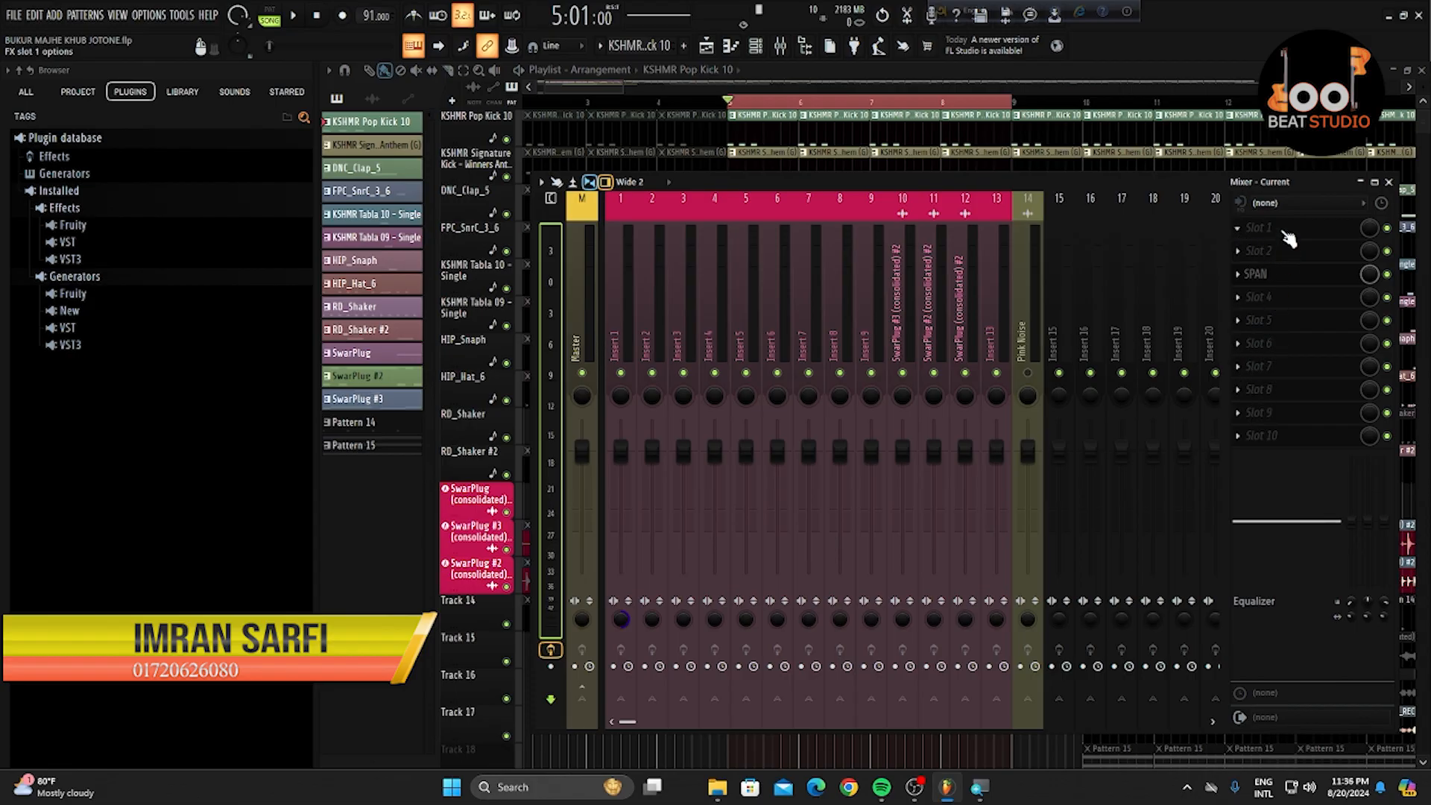
{"action": "left_click", "coordinate": [1283, 231]}
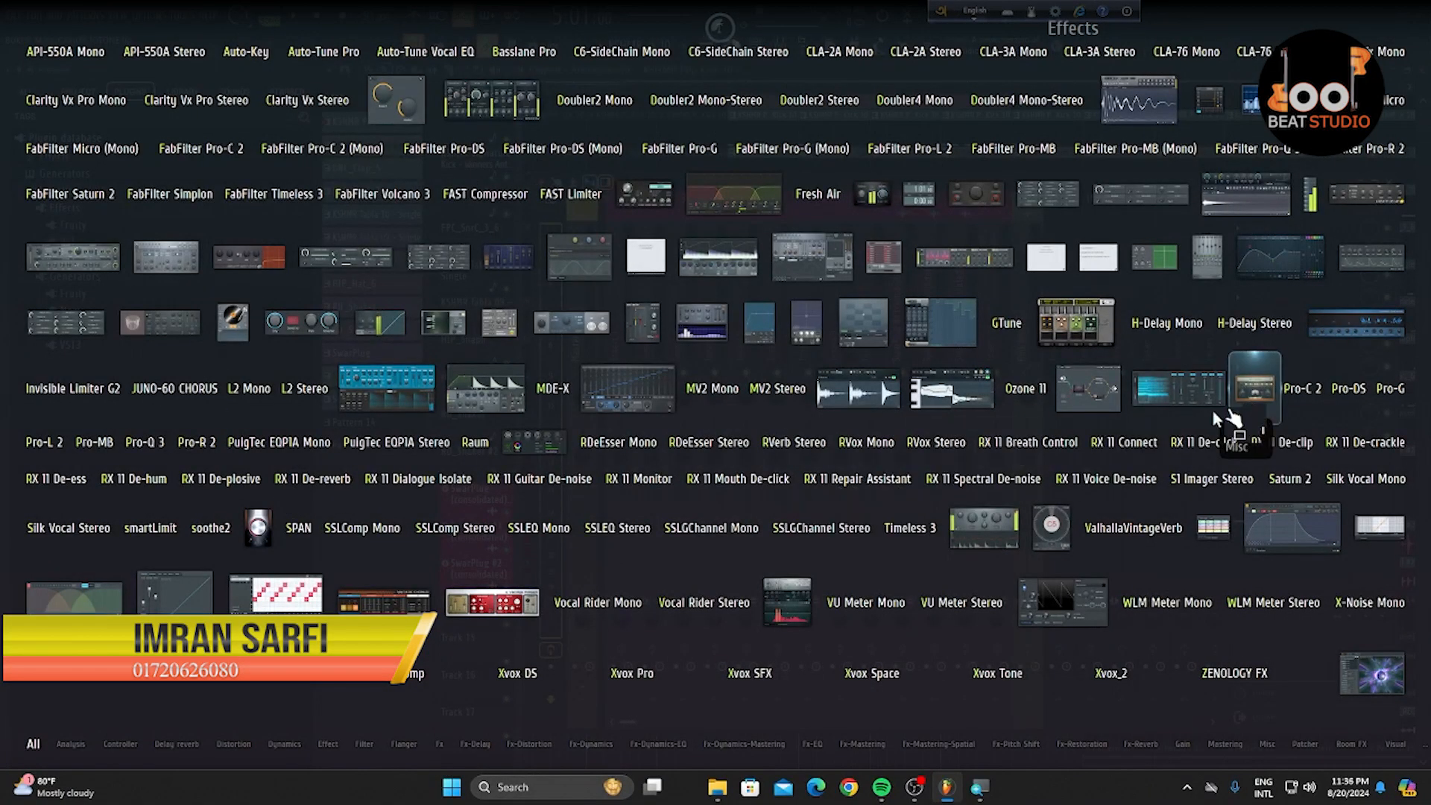
{"action": "left_click", "coordinate": [1319, 211]}
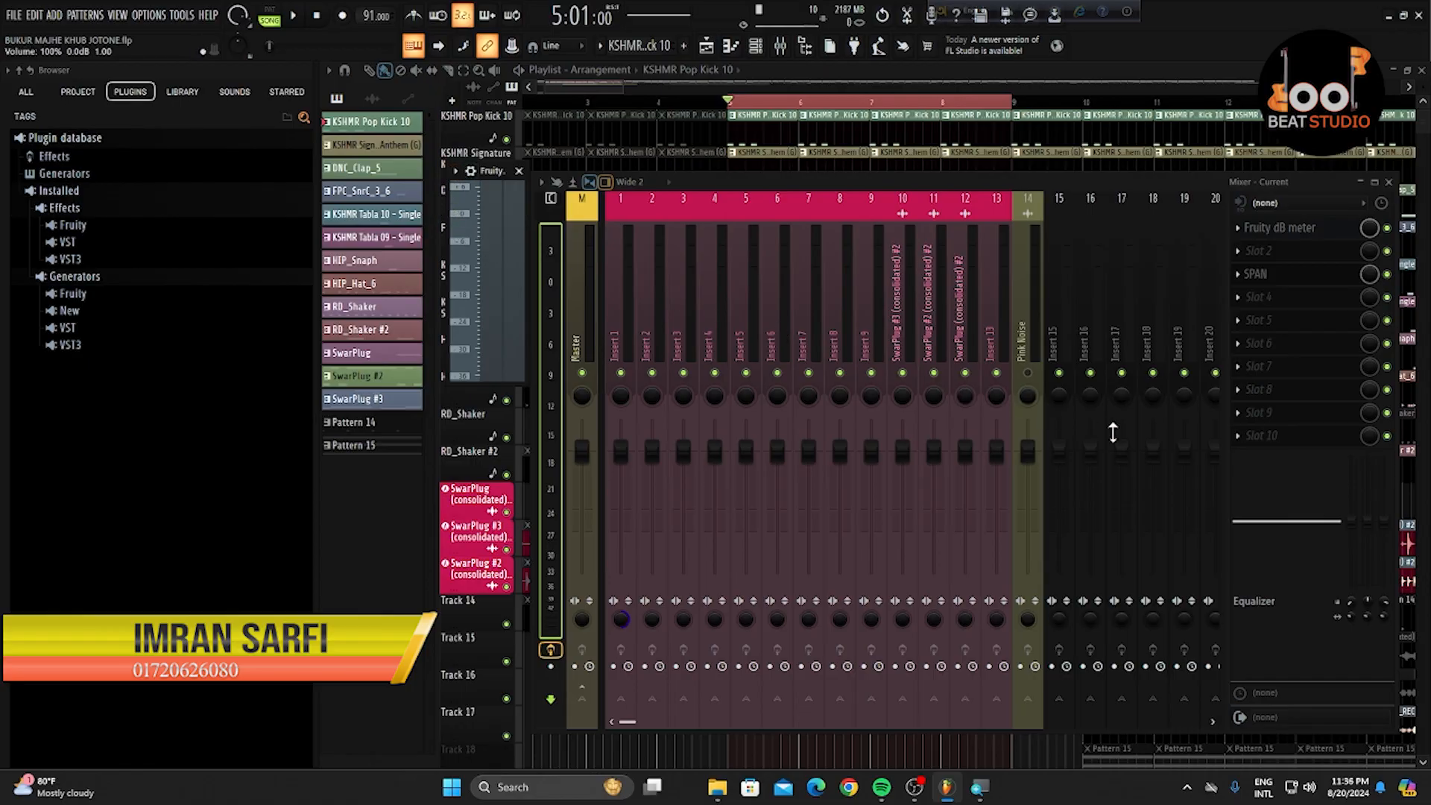
Detach and lengthen the Fruity dB meter window, and play the selected playlist bars to check the overall mix level
{"action": "key", "text": "super"}
{"action": "key", "text": "super"}
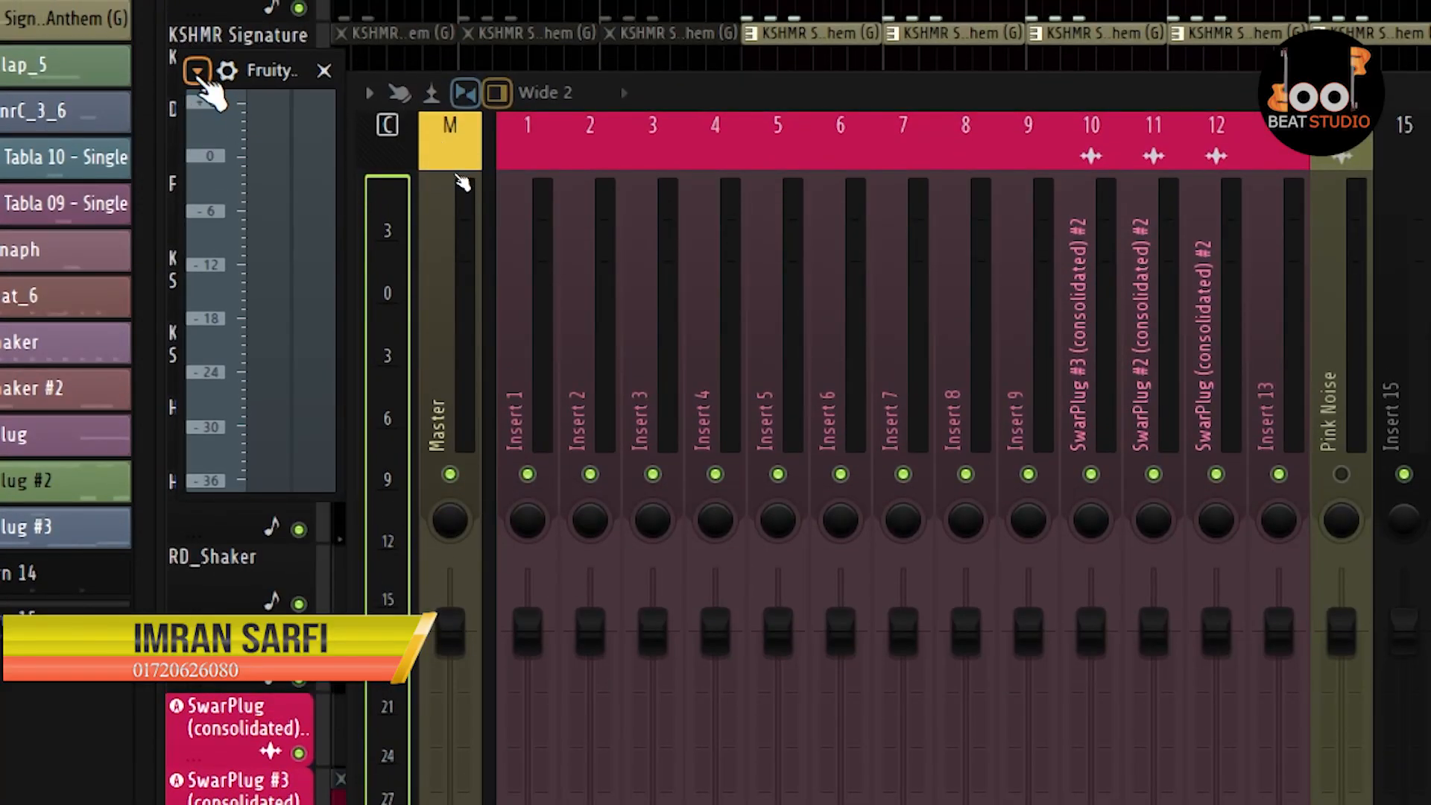
{"action": "left_click", "coordinate": [199, 73]}
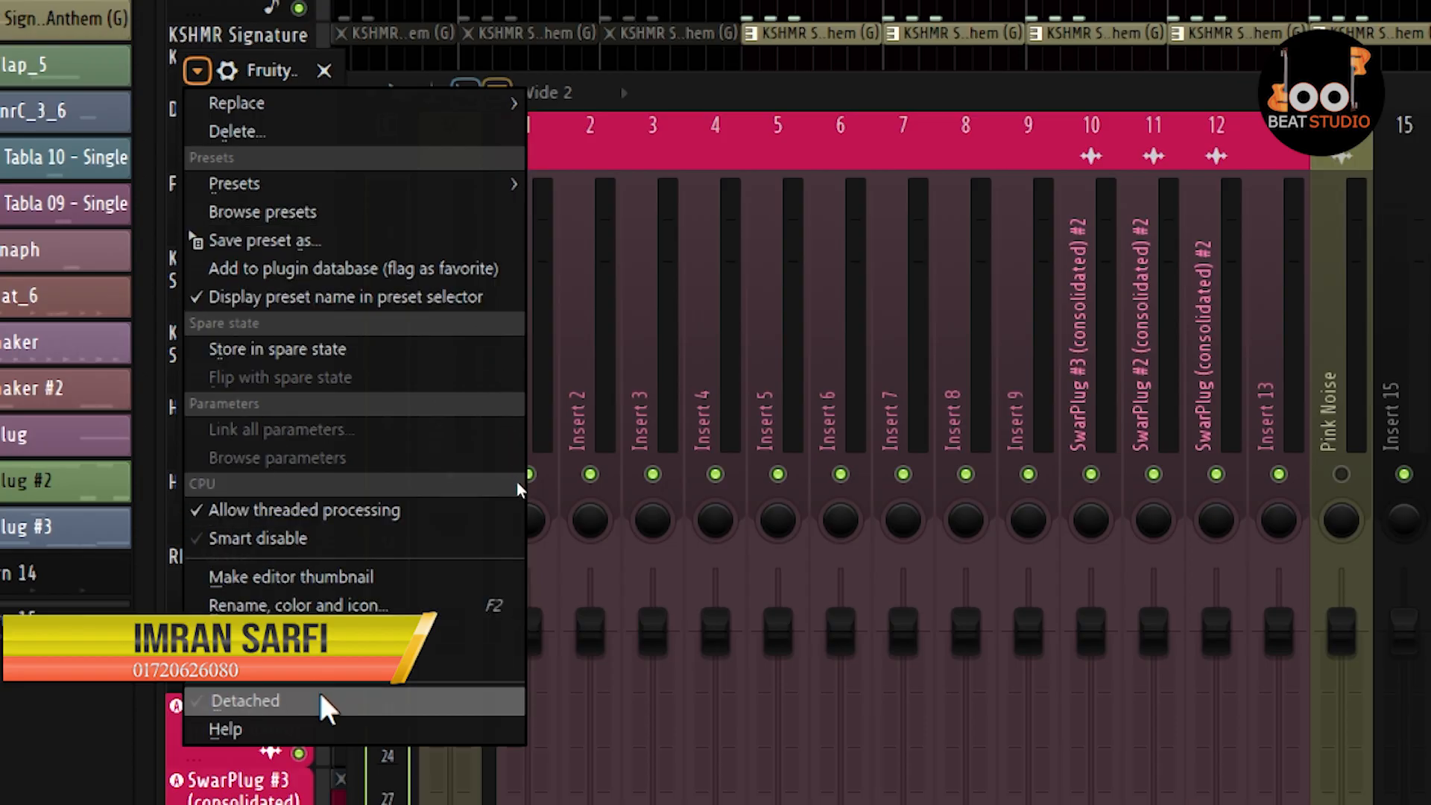
{"action": "left_click", "coordinate": [302, 704]}
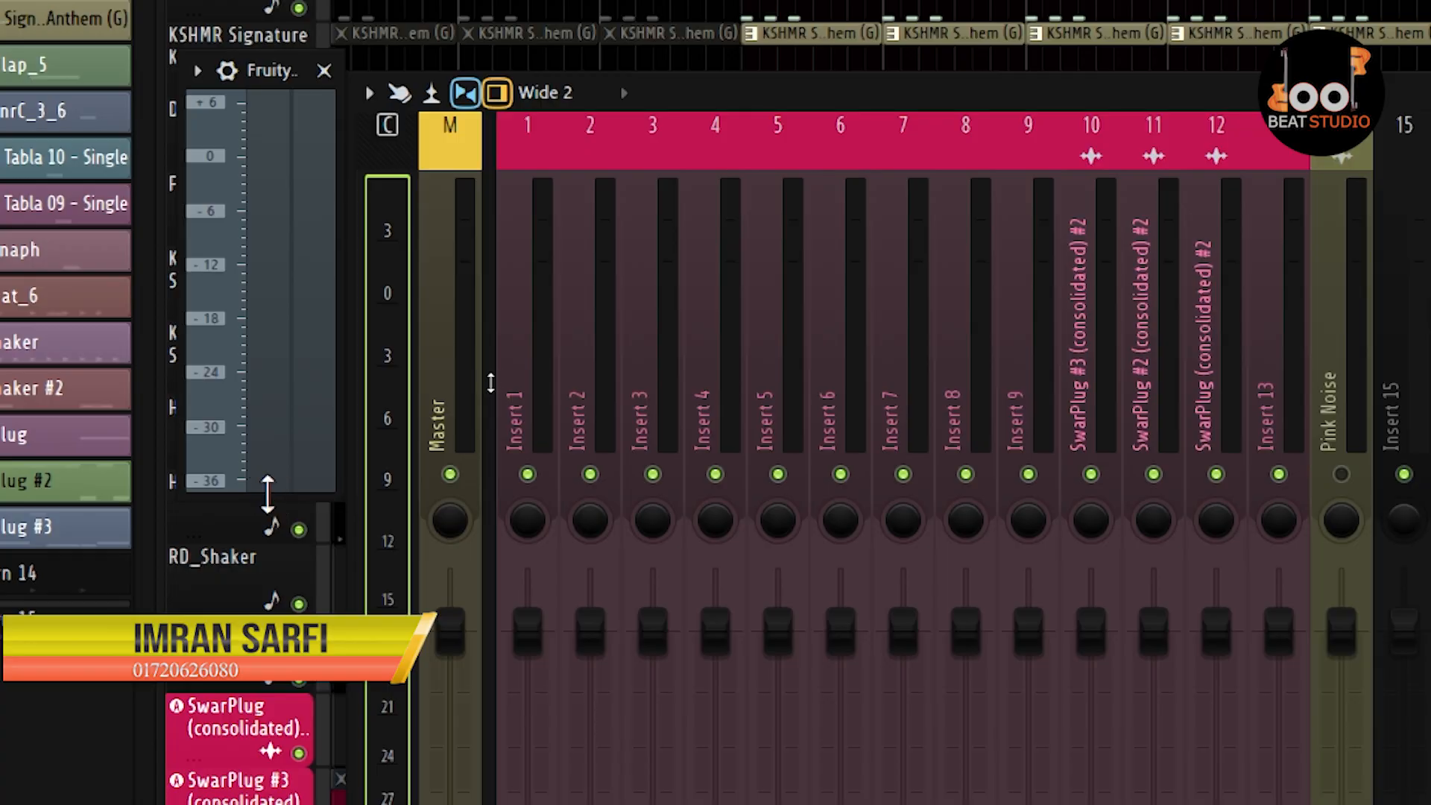
{"action": "left_click_drag", "start_coordinate": [266, 494], "coordinate": [288, 773]}
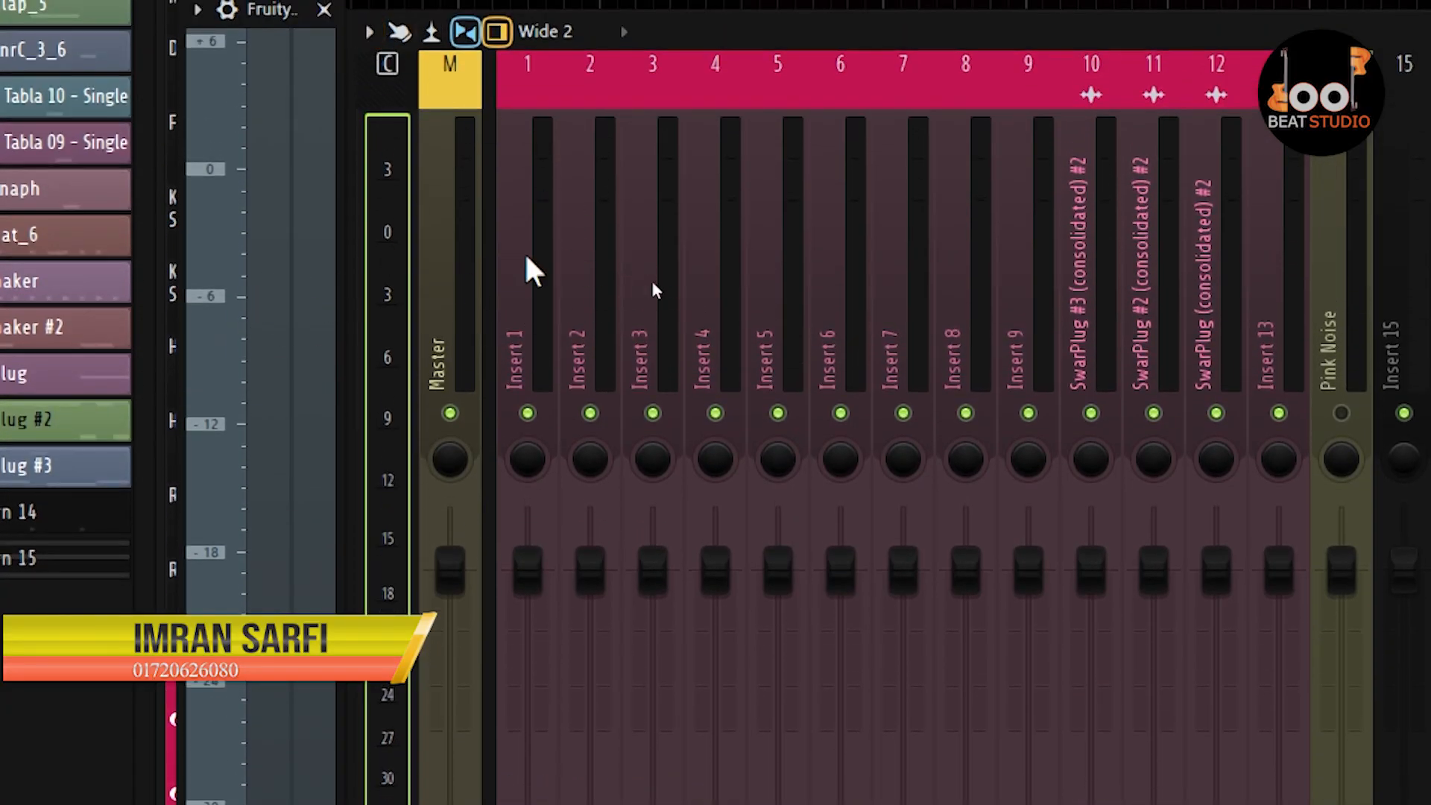
{"action": "key", "text": "space"}
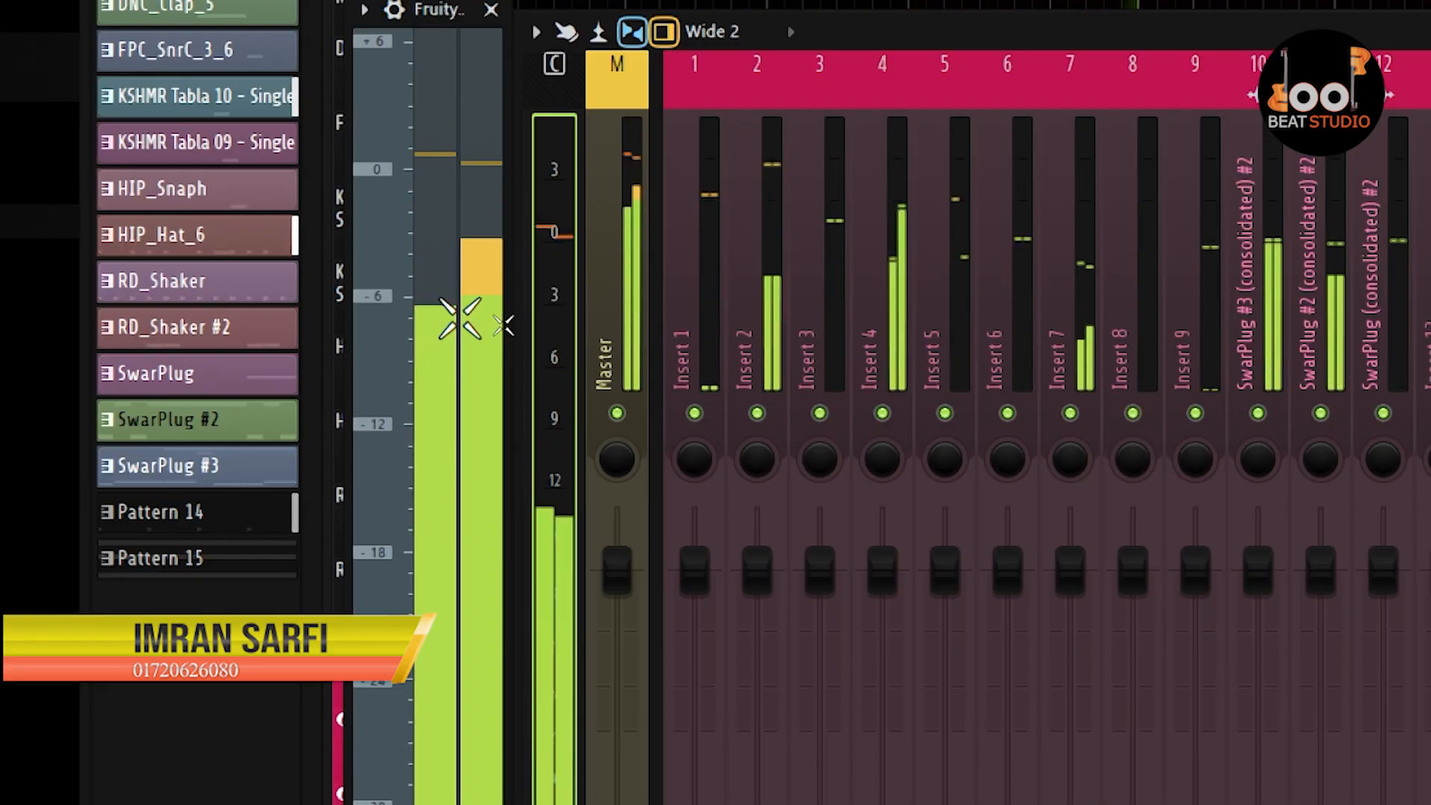
{"action": "key", "text": "space"}
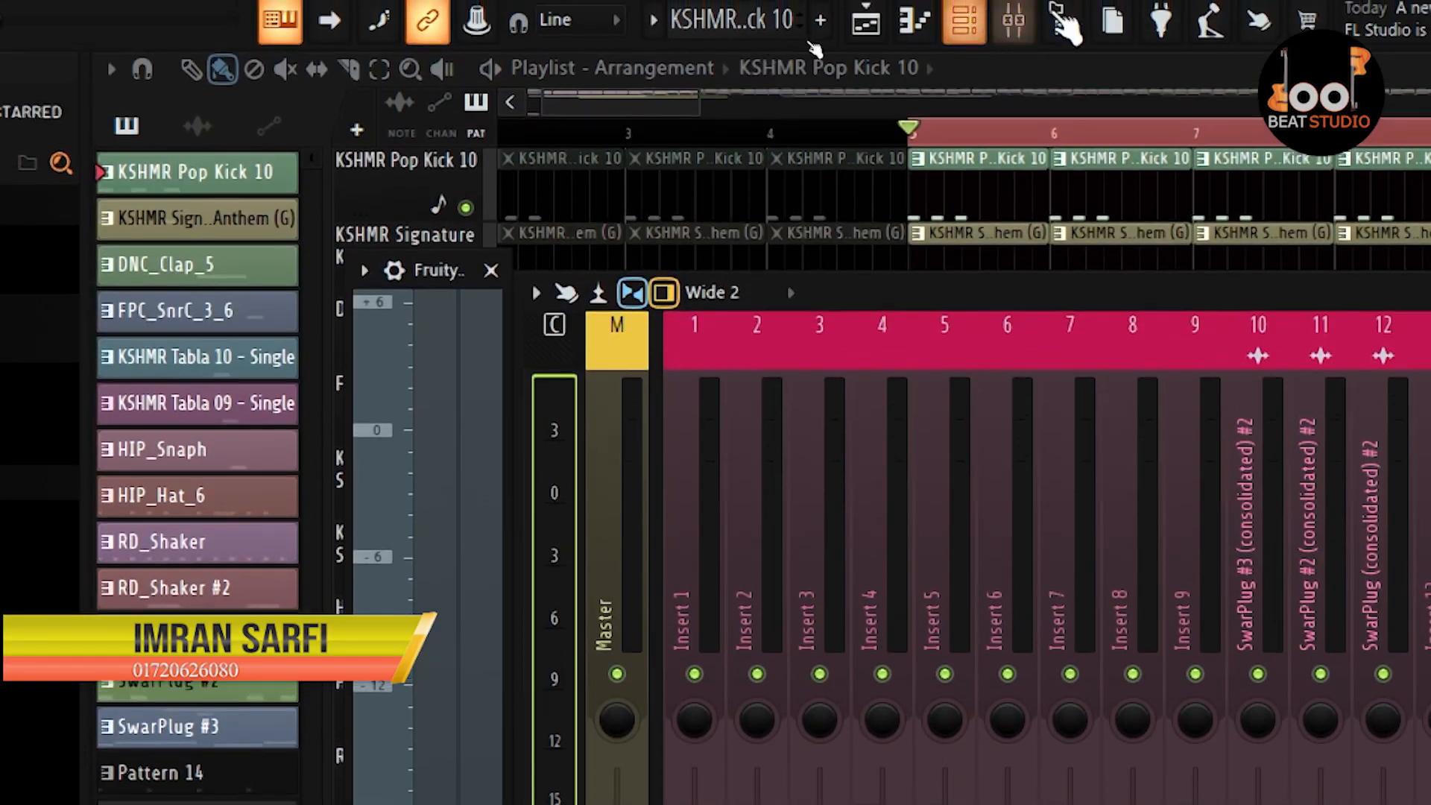
Solo mixer Insert 1 and show the channel rack alongside the mixer
{"action": "left_click", "coordinate": [972, 26]}
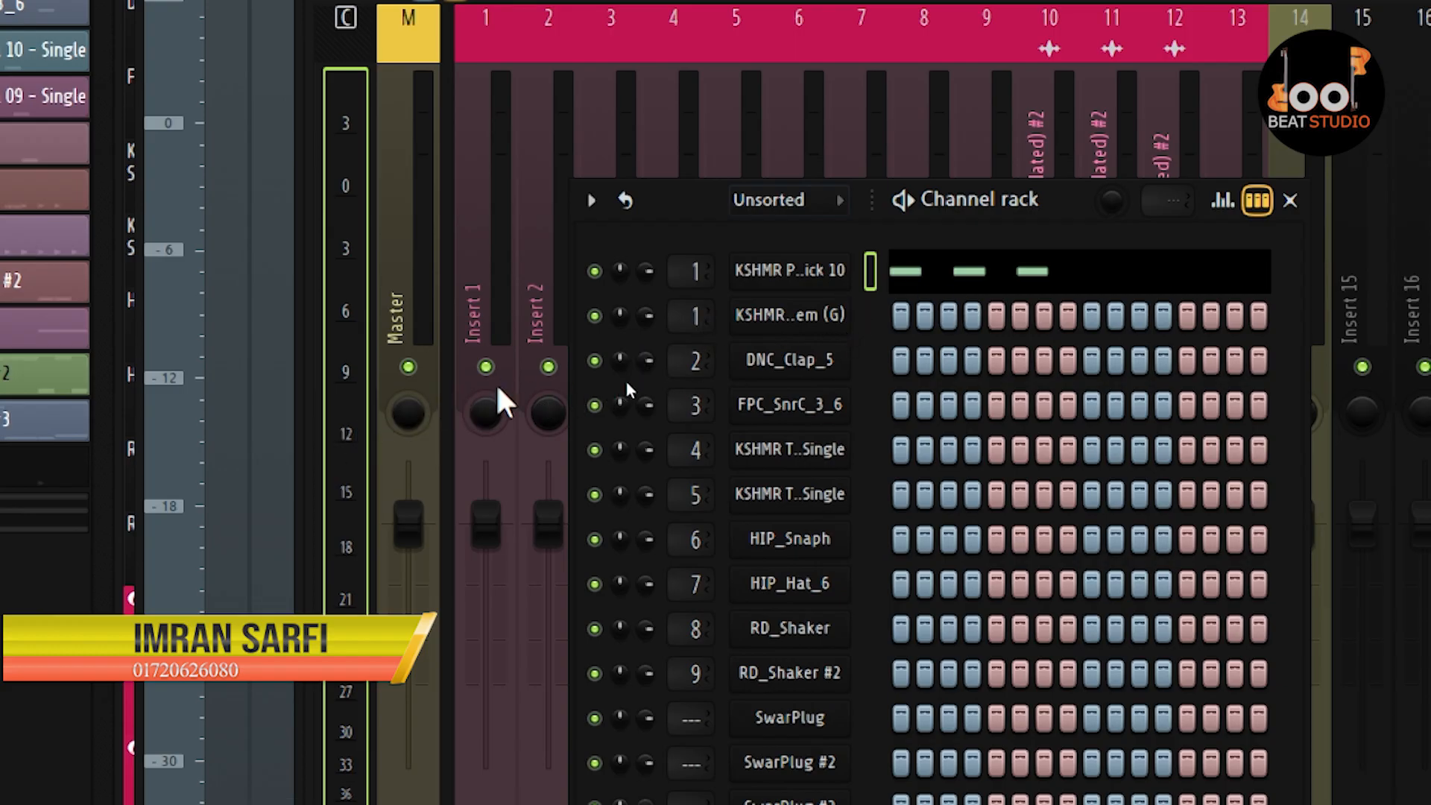
{"action": "right_click", "coordinate": [485, 366]}
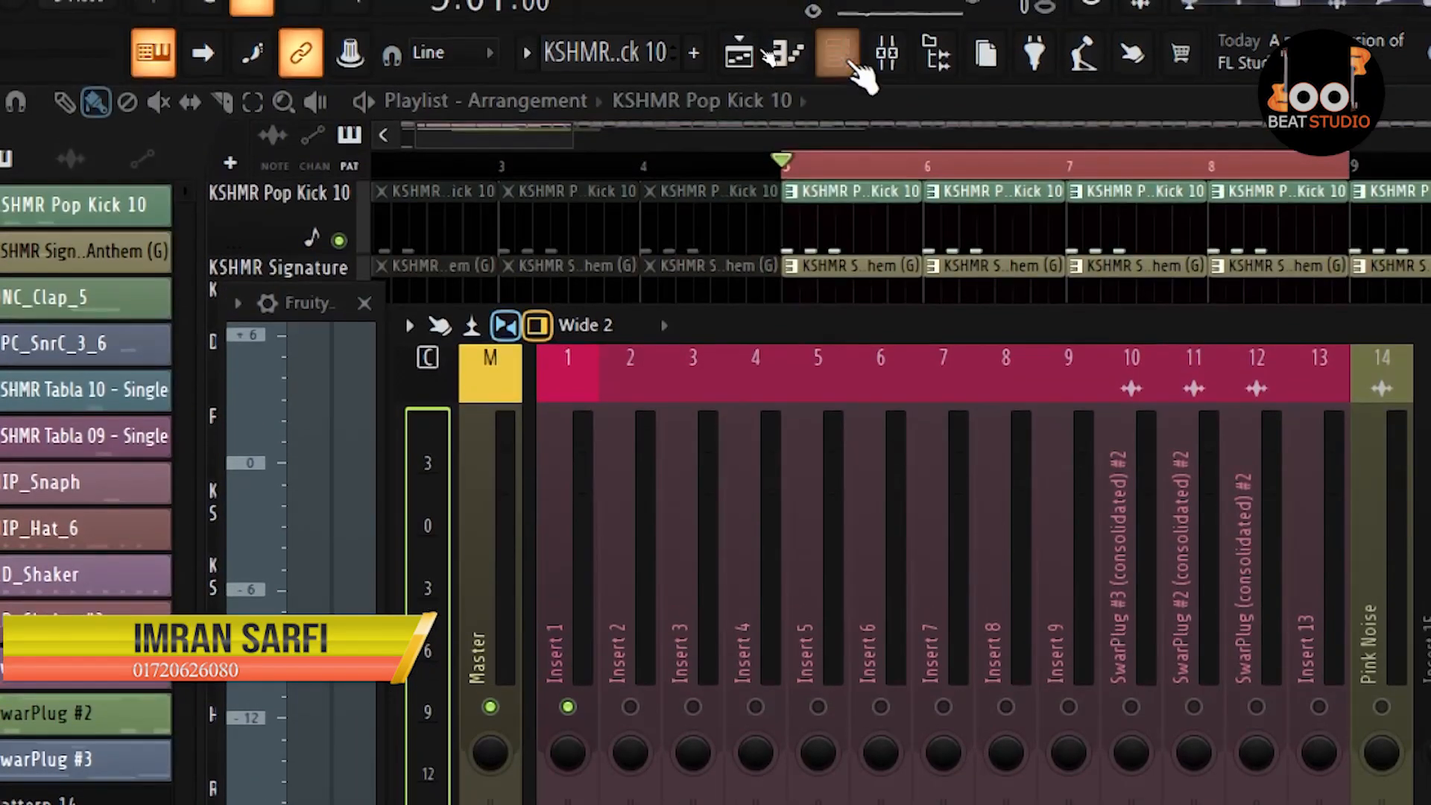
{"action": "left_click", "coordinate": [849, 64]}
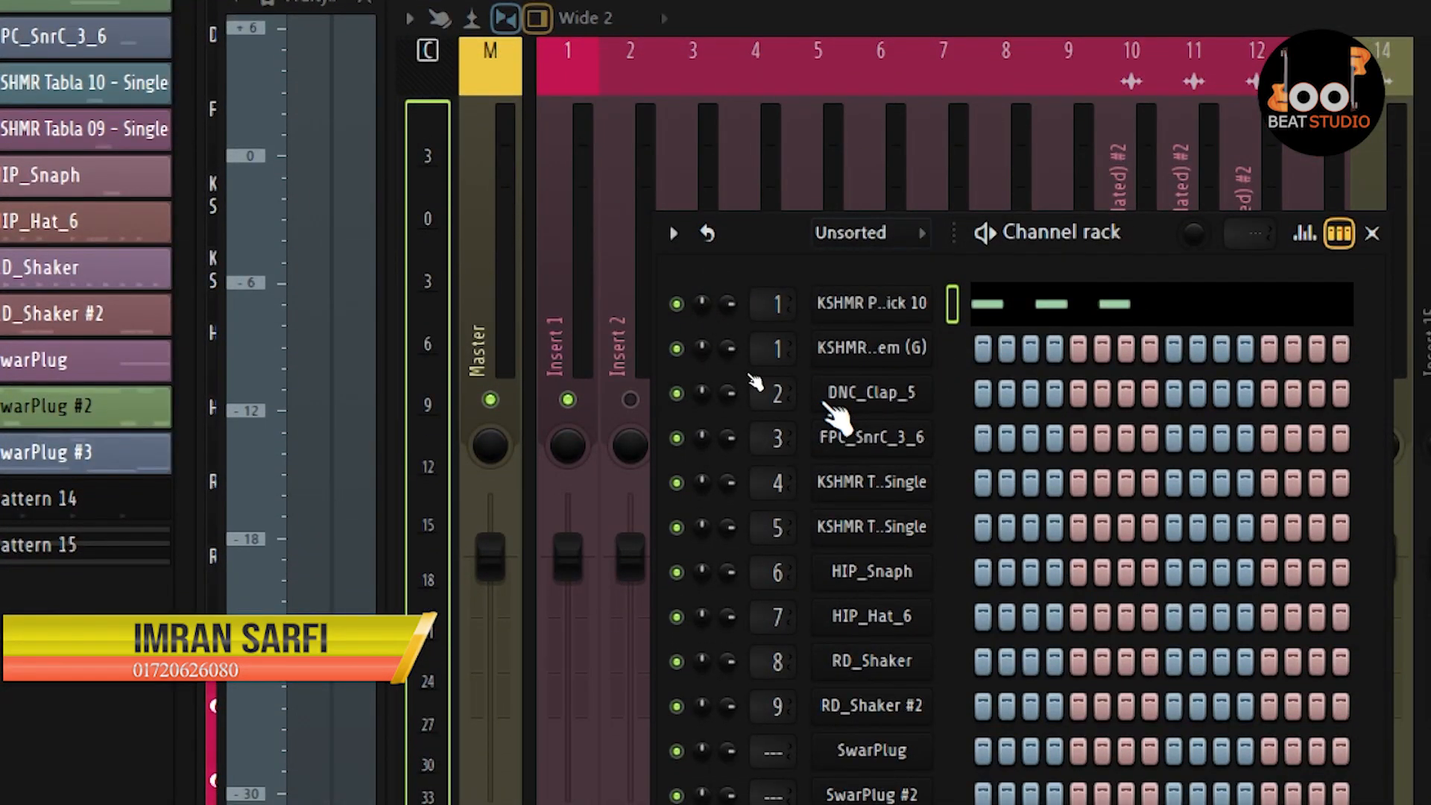
Play the selected bars with Insert 1 soloed to check the kick level on the dB meter
{"action": "key", "text": "space"}
{"action": "key", "text": "space"}
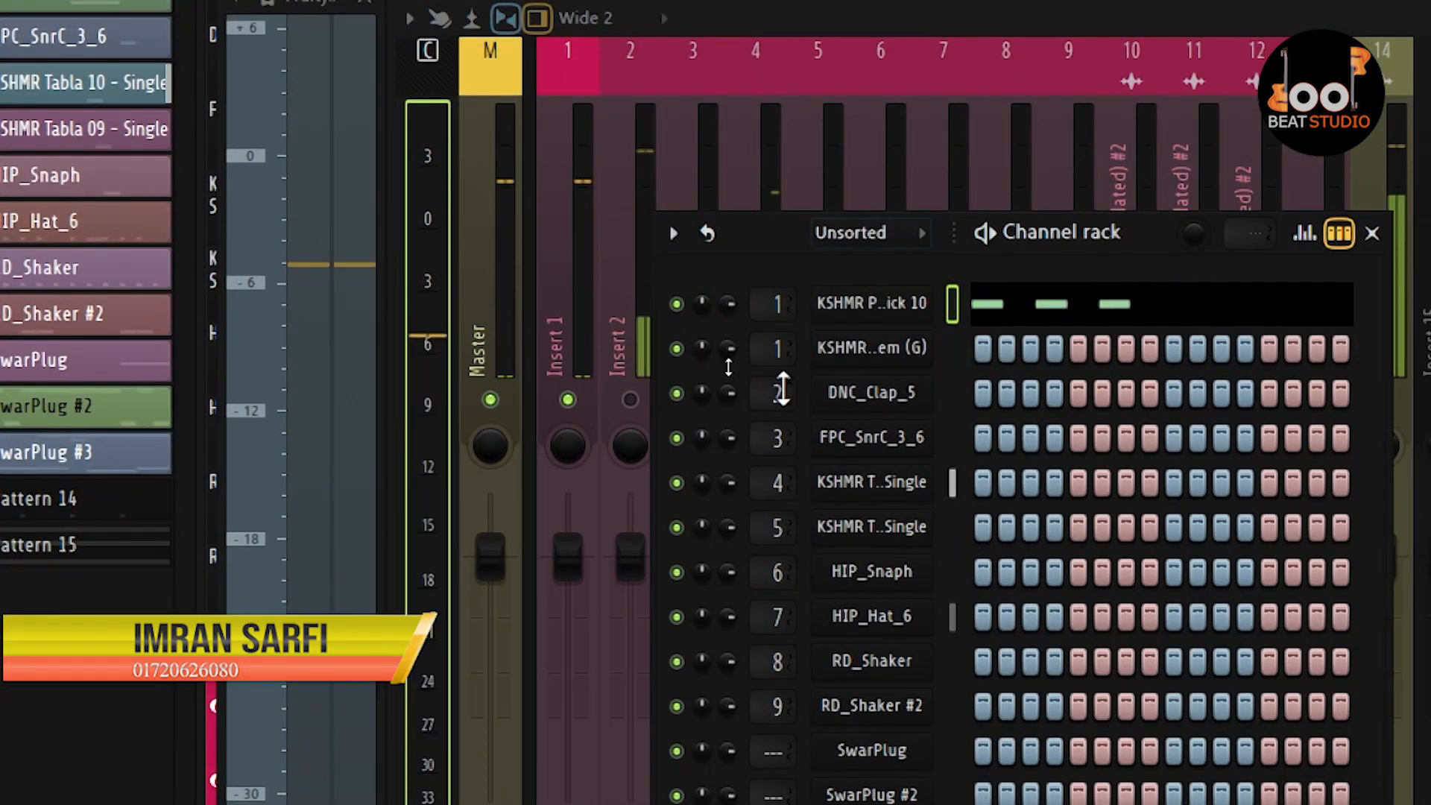
{"action": "key", "text": "space"}
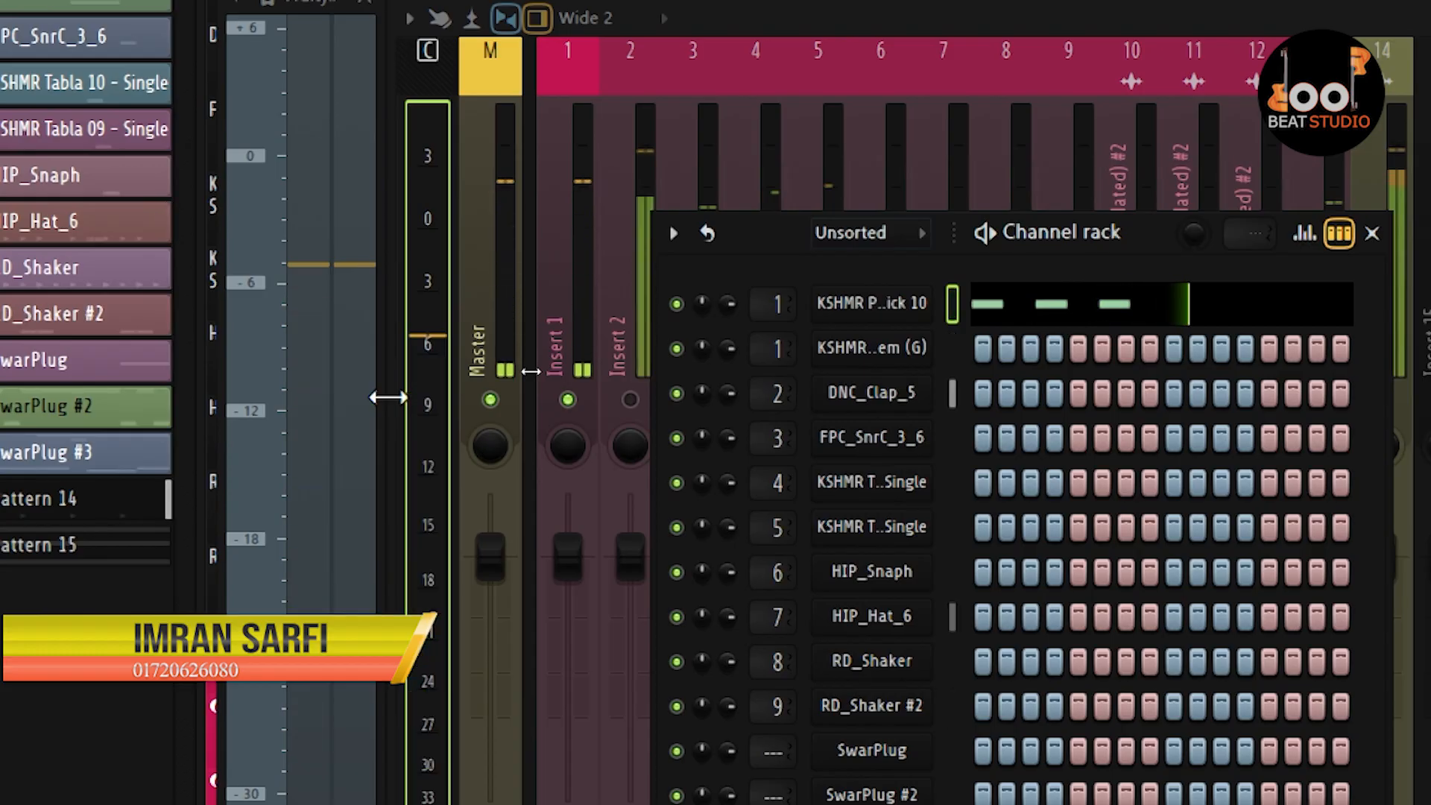
{"action": "key", "text": "space"}
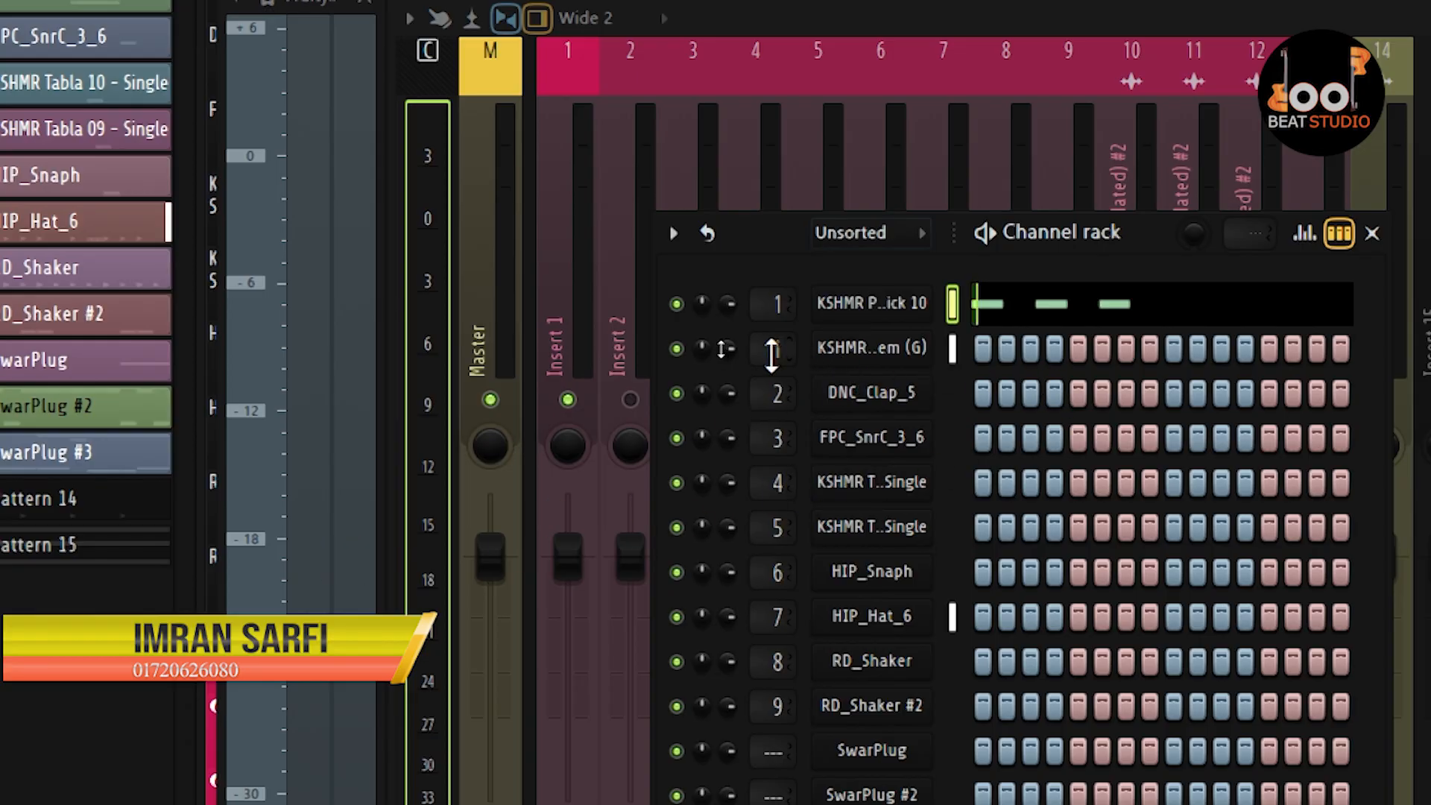
{"action": "key", "text": "space"}
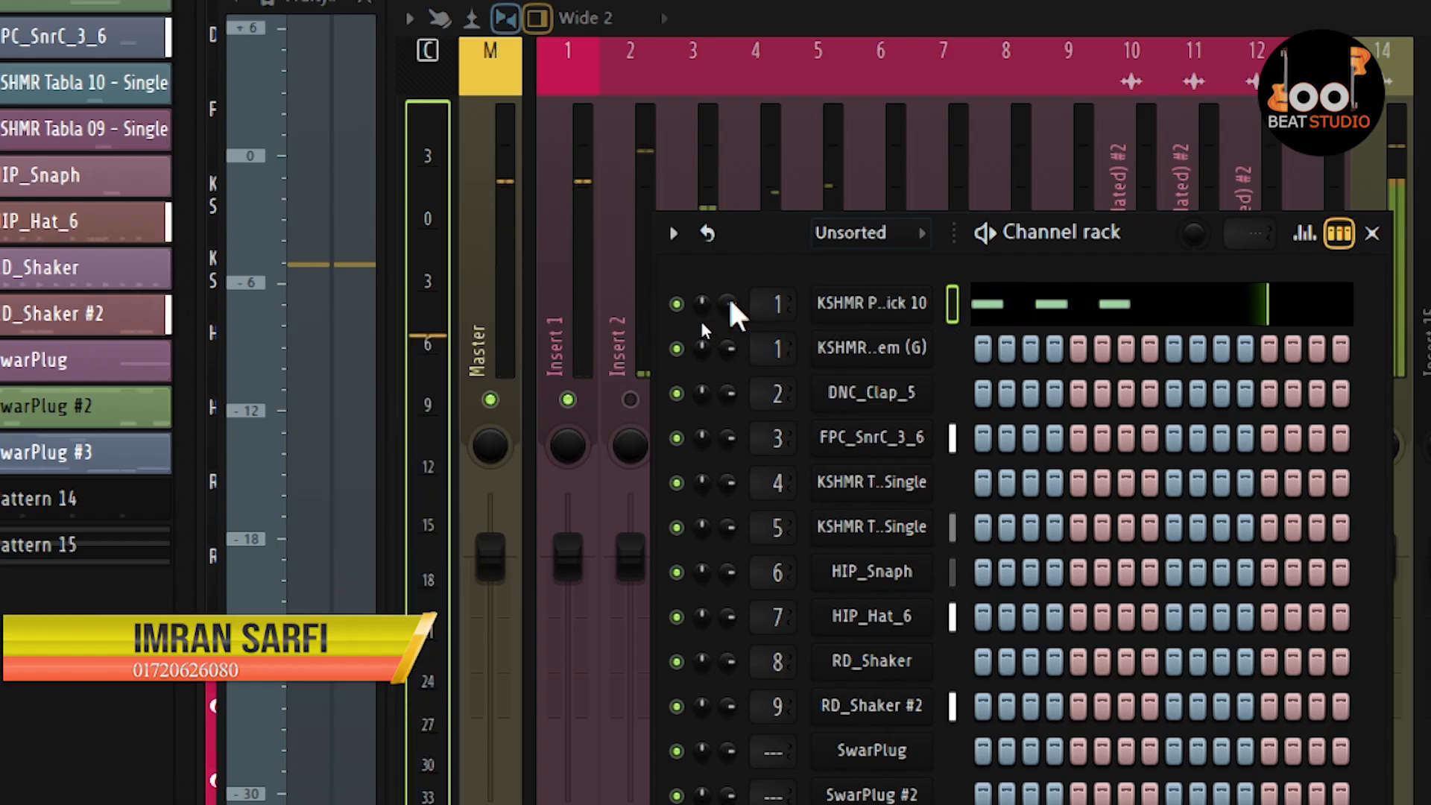
{"action": "key", "text": "space"}
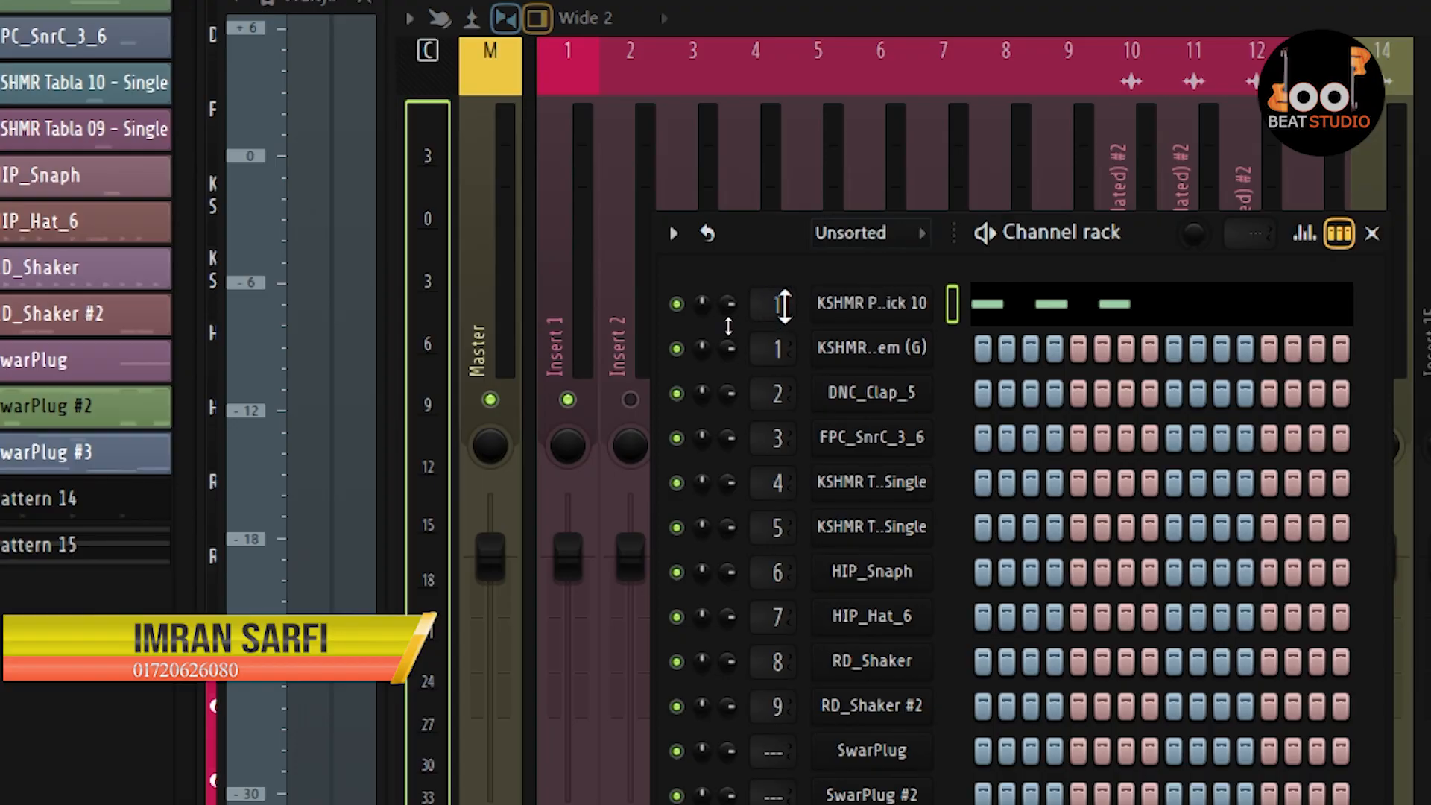
Adjust the KSHMR Pop Kick 10 channel's volume so the kick peaks at about -12 dB on the meter
{"action": "left_click", "coordinate": [906, 306]}
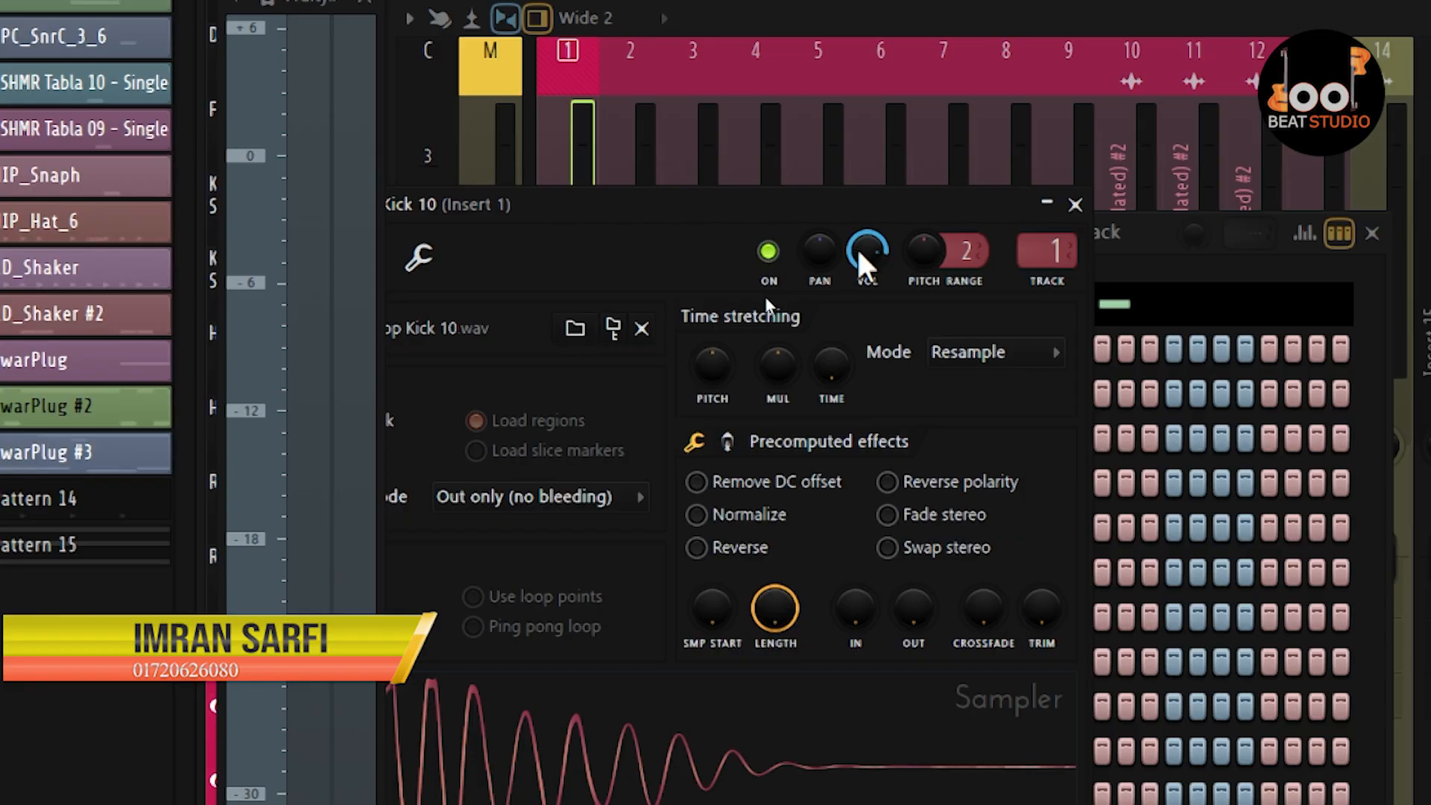
{"action": "left_click_drag", "start_coordinate": [859, 251], "coordinate": [859, 332]}
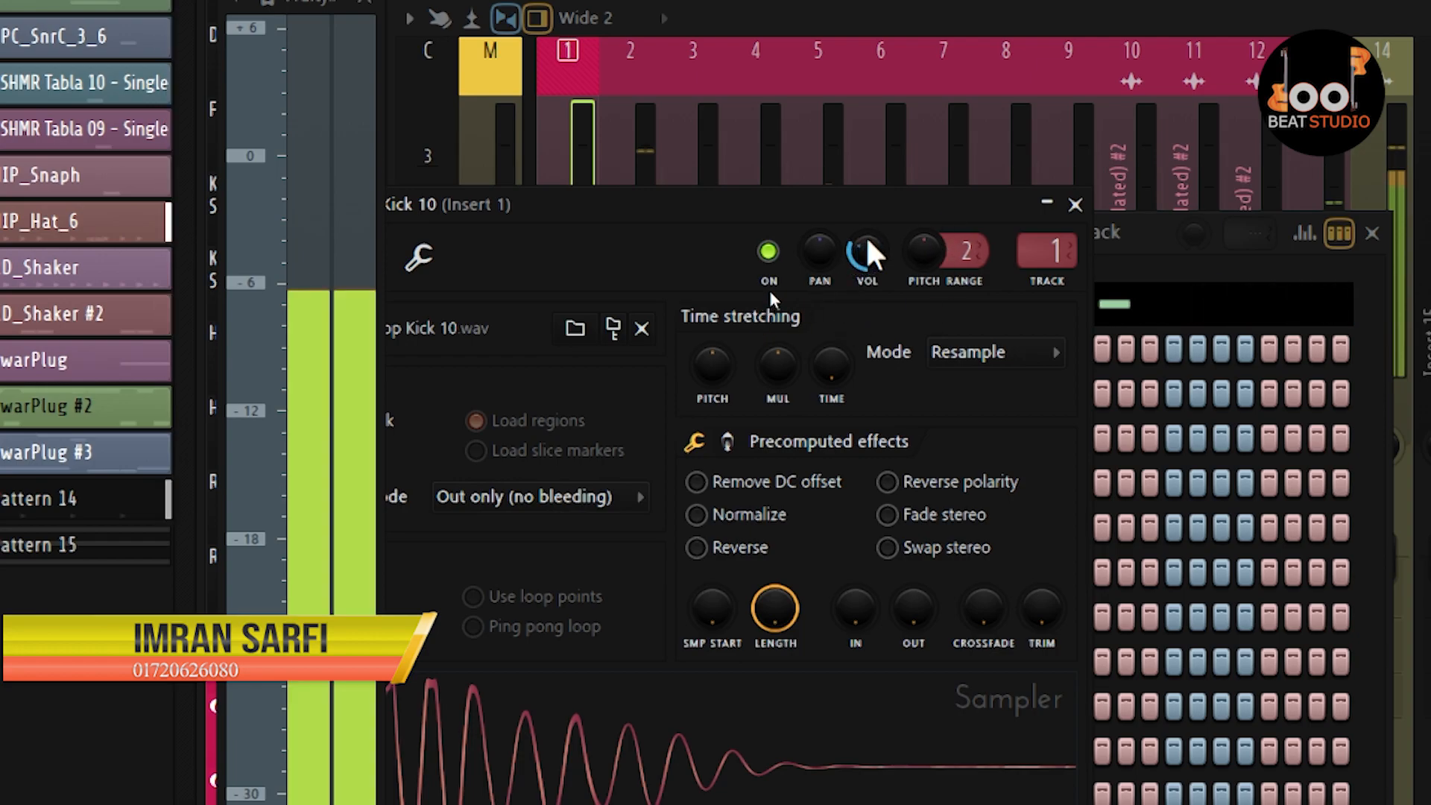
{"action": "left_click_drag", "start_coordinate": [859, 248], "coordinate": [859, 263]}
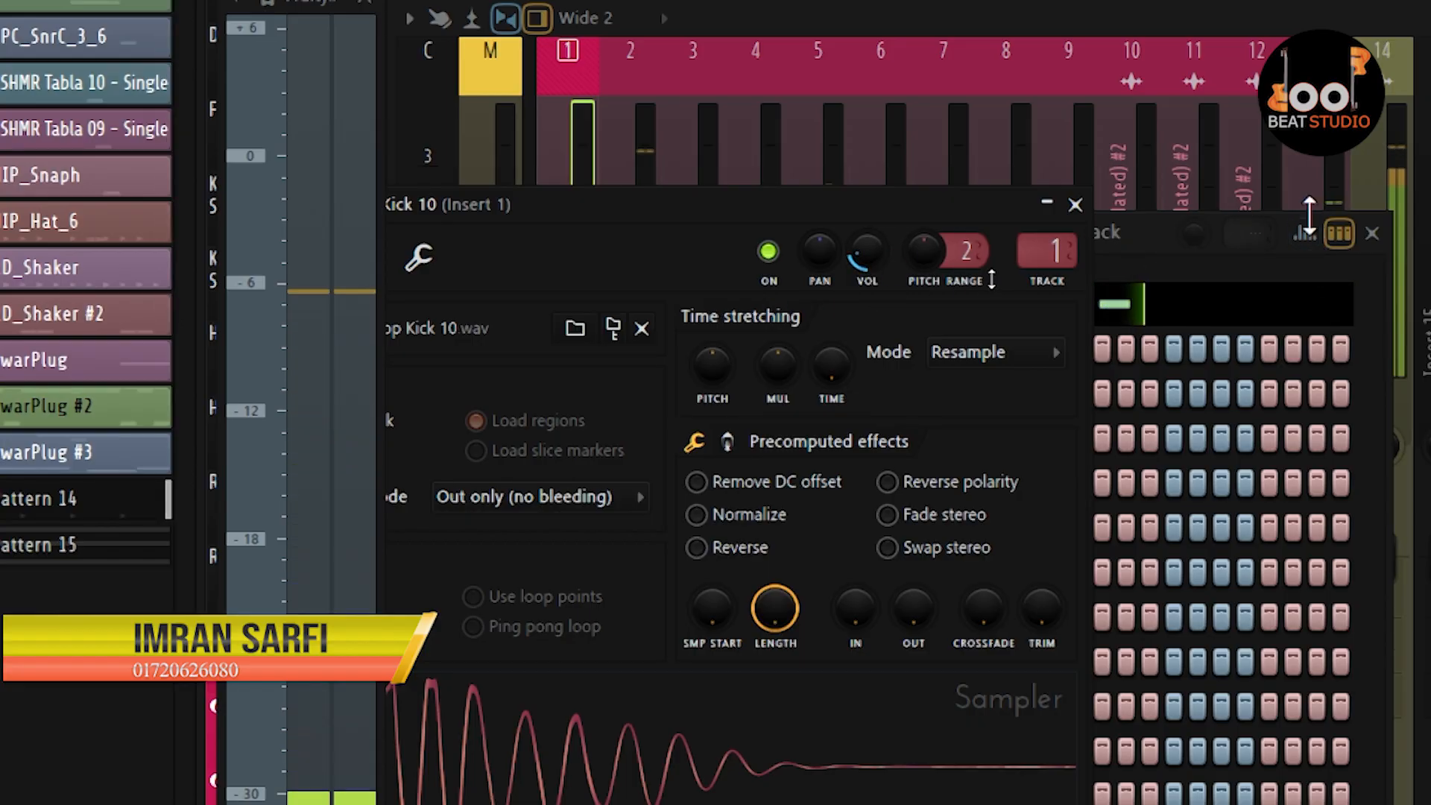
{"action": "left_click", "coordinate": [1075, 205]}
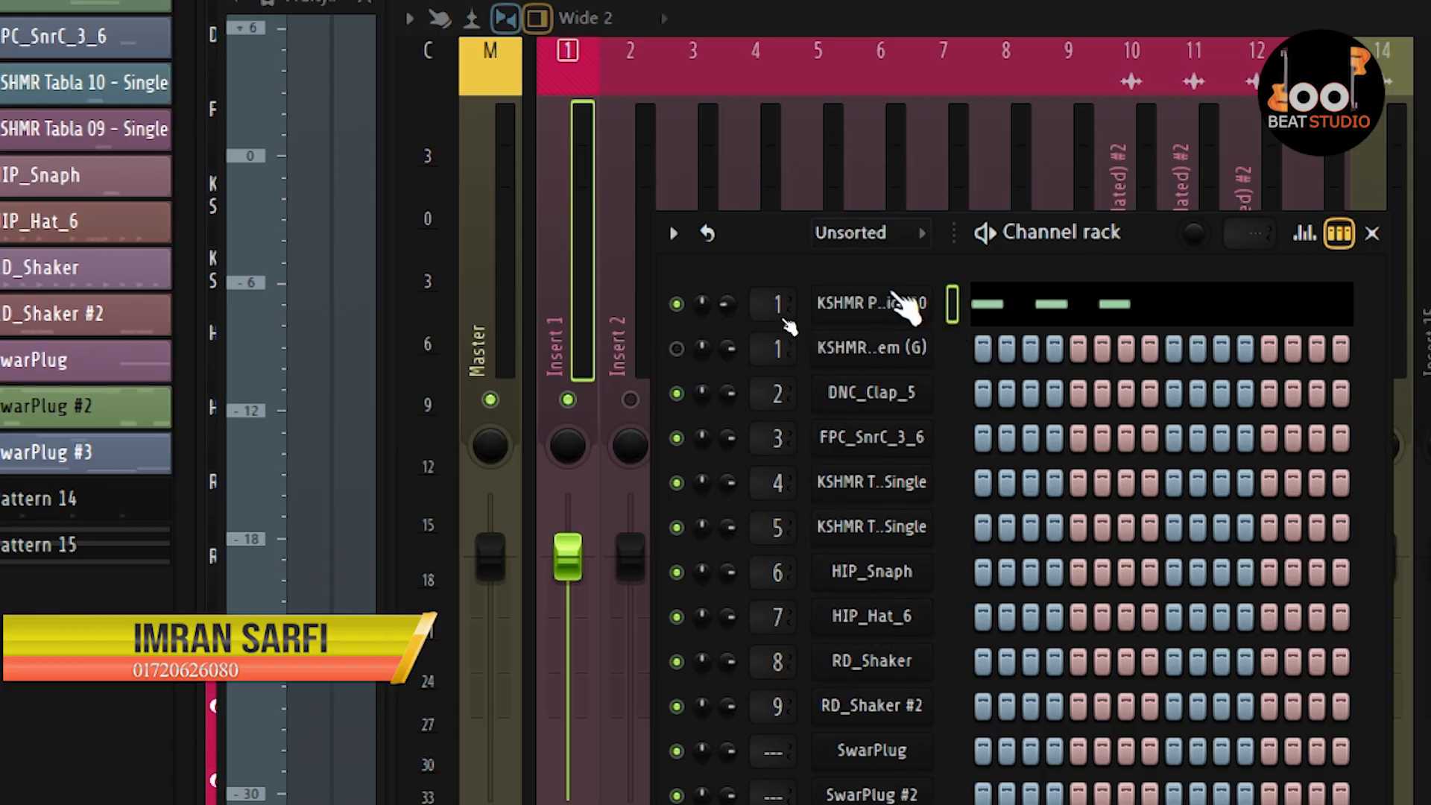
{"action": "left_click", "coordinate": [901, 309]}
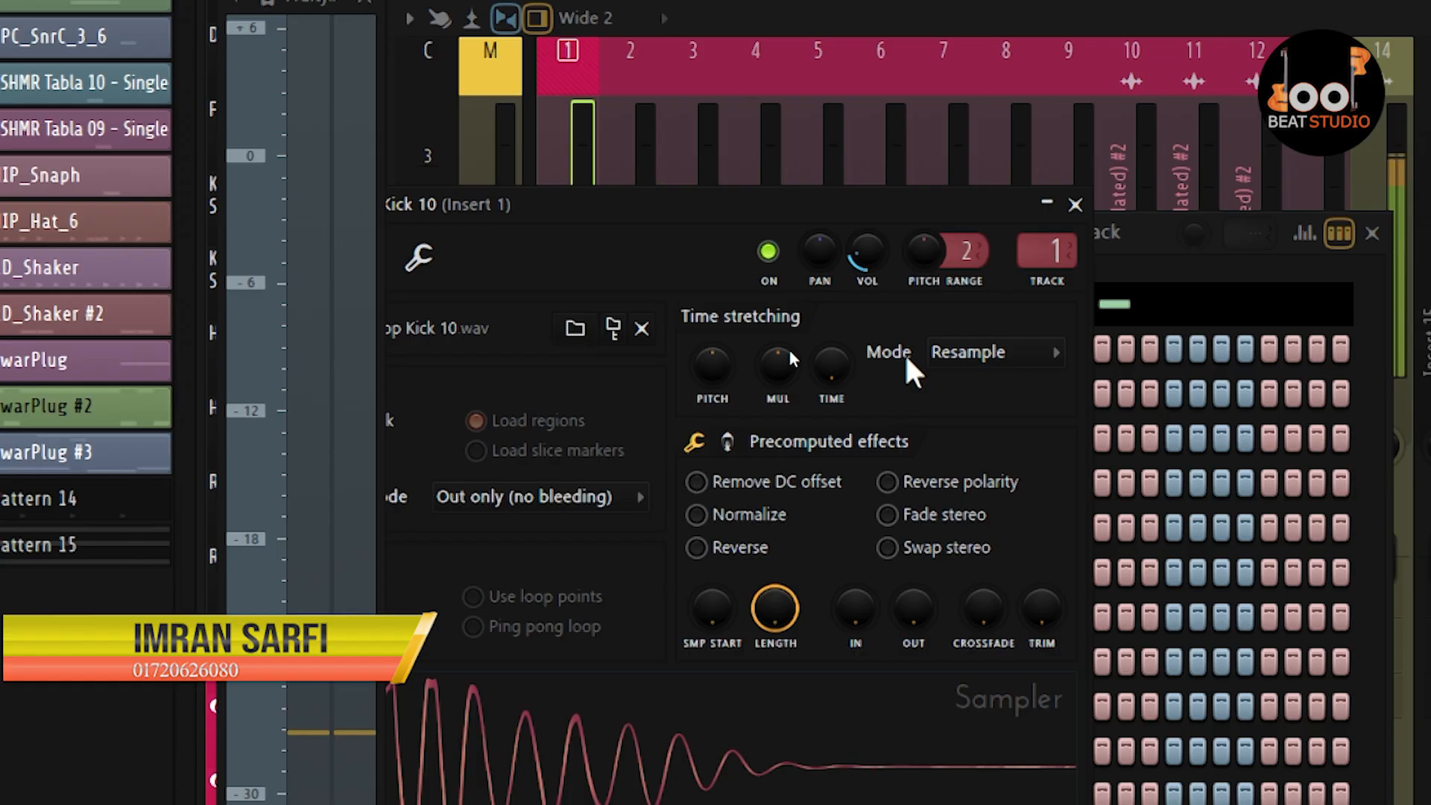
{"action": "left_click_drag", "start_coordinate": [866, 253], "coordinate": [866, 200]}
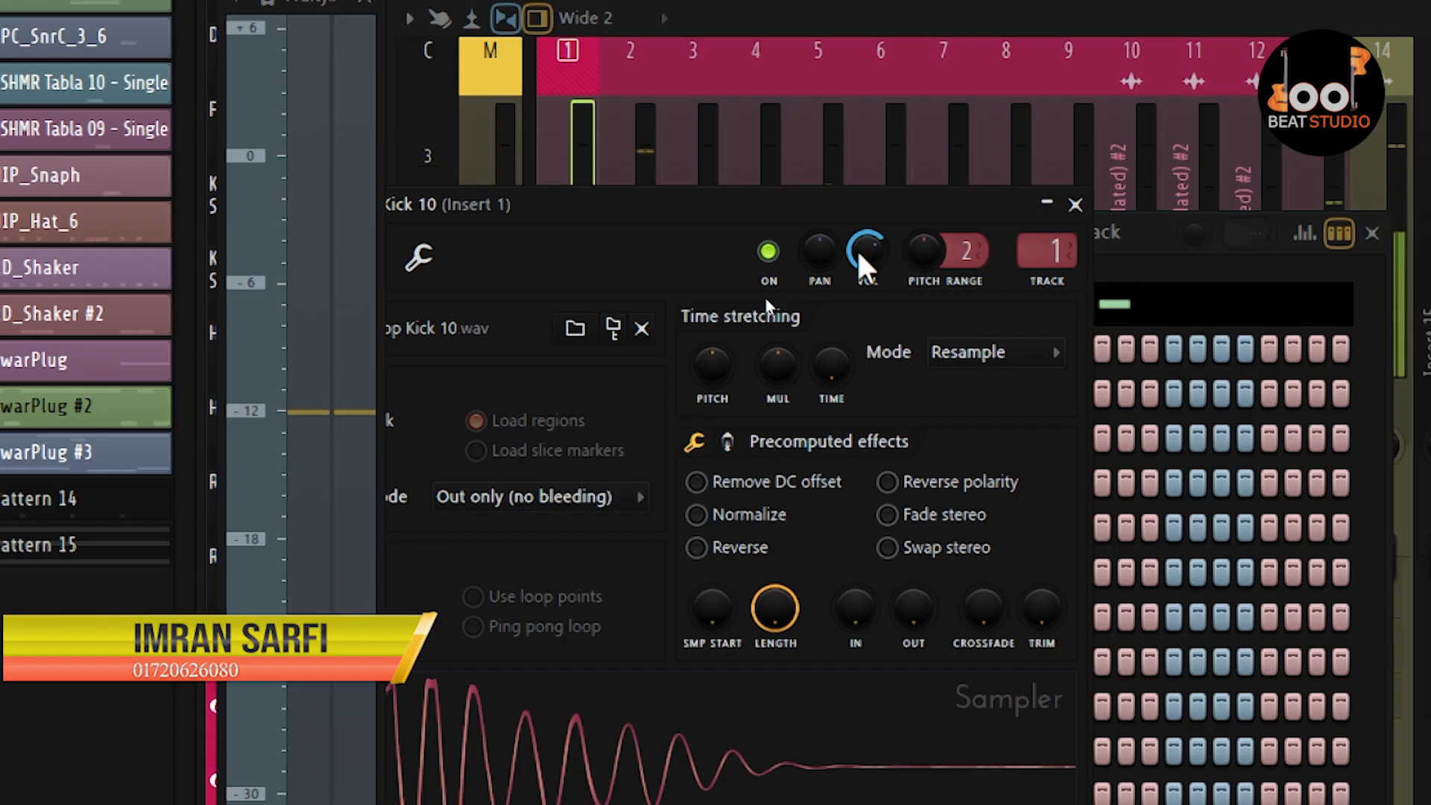
{"action": "left_click", "coordinate": [1075, 206]}
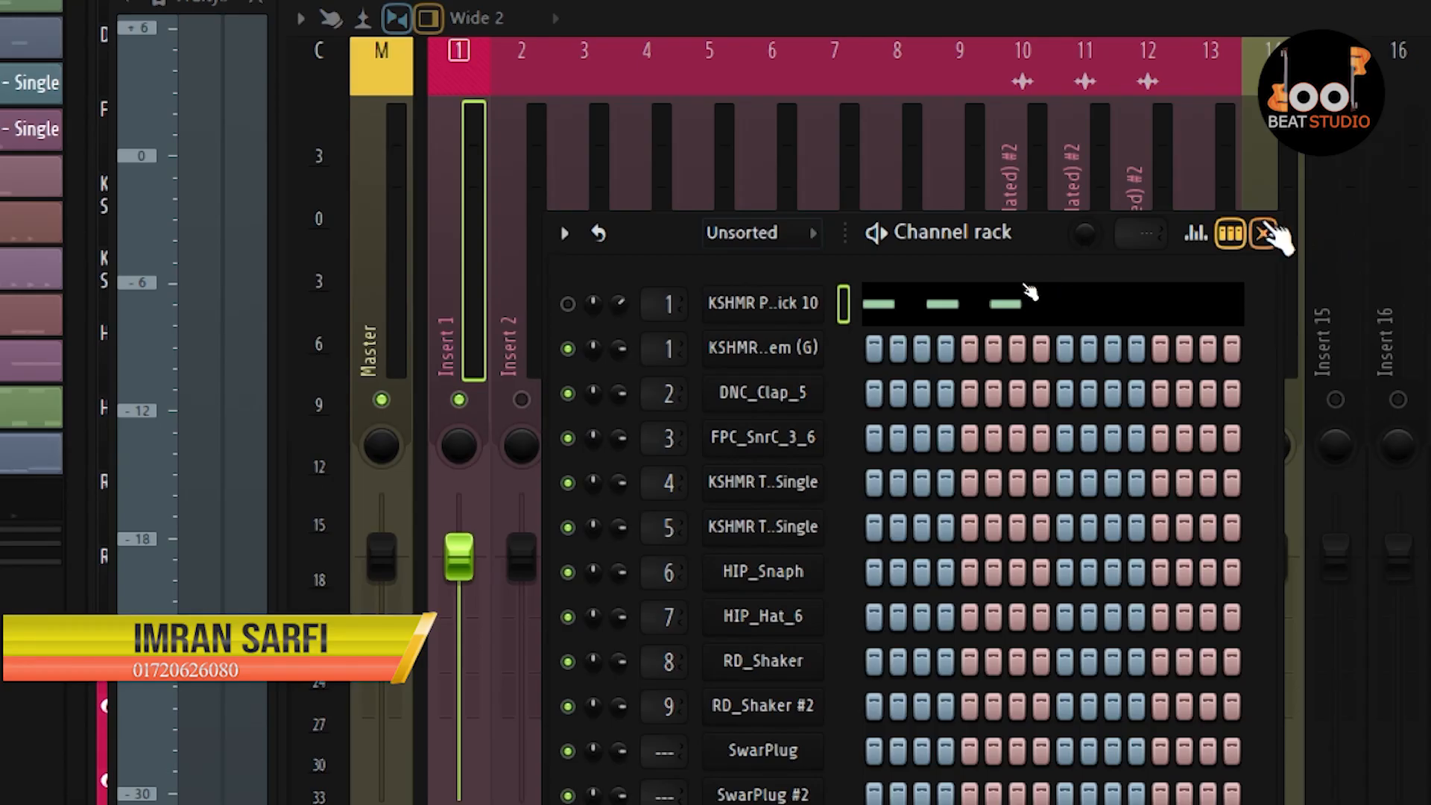
Switch from the mixer to the playlist's KSHMR Signature Kick - Winners Anthem (G) pattern and show its channel in the channel rack
{"action": "left_click", "coordinate": [1265, 232]}
{"action": "left_click", "coordinate": [664, 27]}
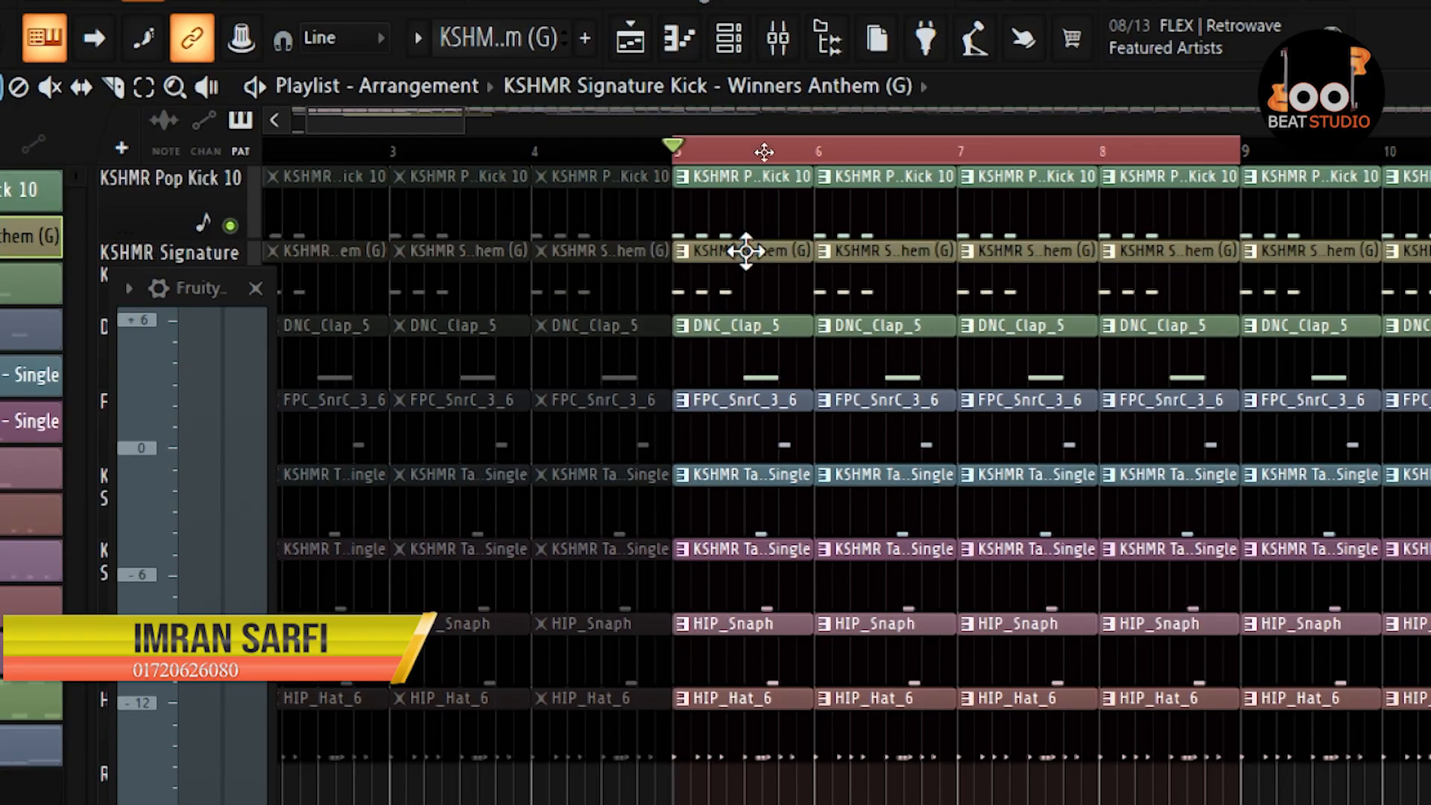
{"action": "left_click", "coordinate": [728, 38]}
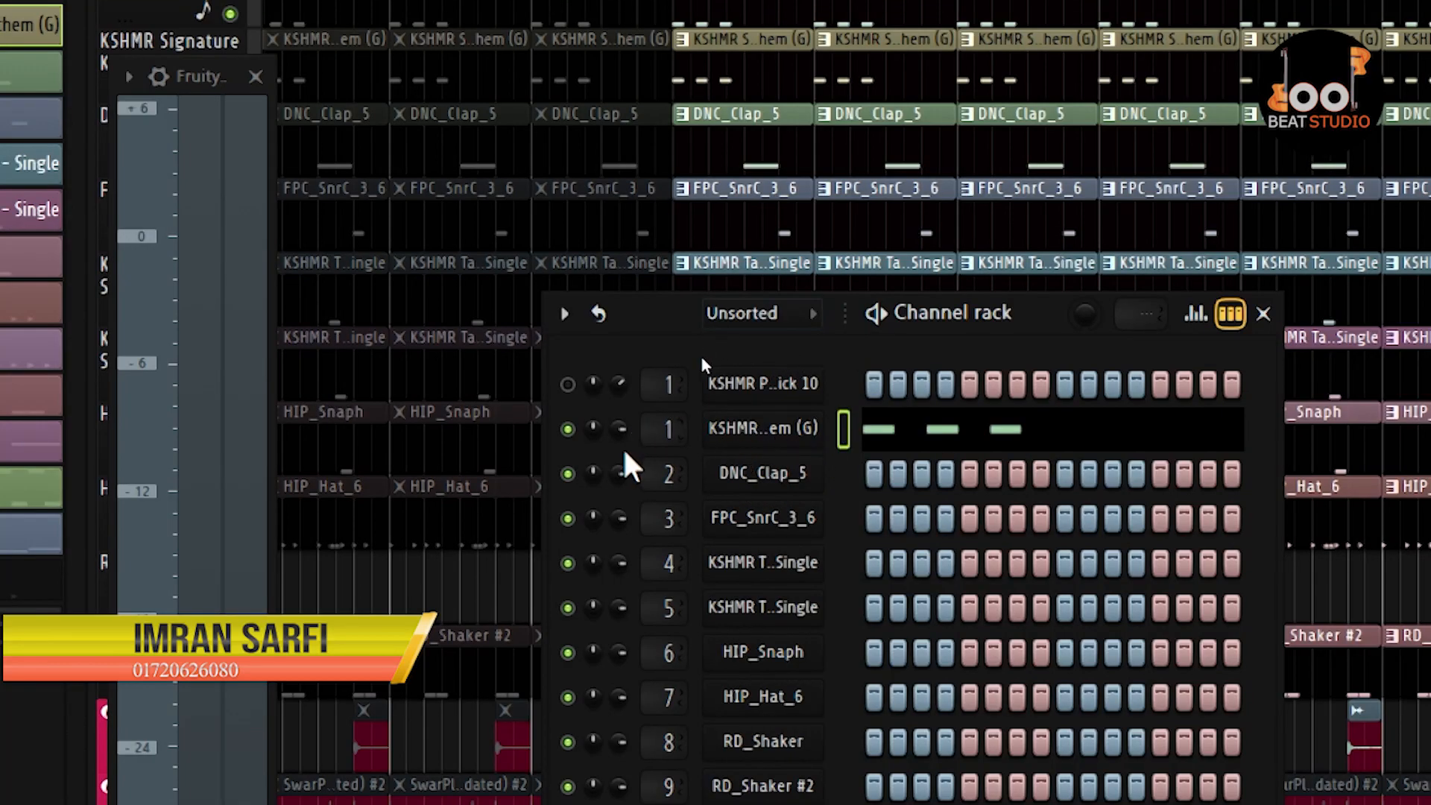
Lower the KSHMR Signature Kick - Winners Anthem (G) channel's volume during playback until it peaks at about -12 dB on the meter
{"action": "left_click", "coordinate": [794, 438]}
{"action": "left_click", "coordinate": [927, 247]}
{"action": "key", "text": "space"}
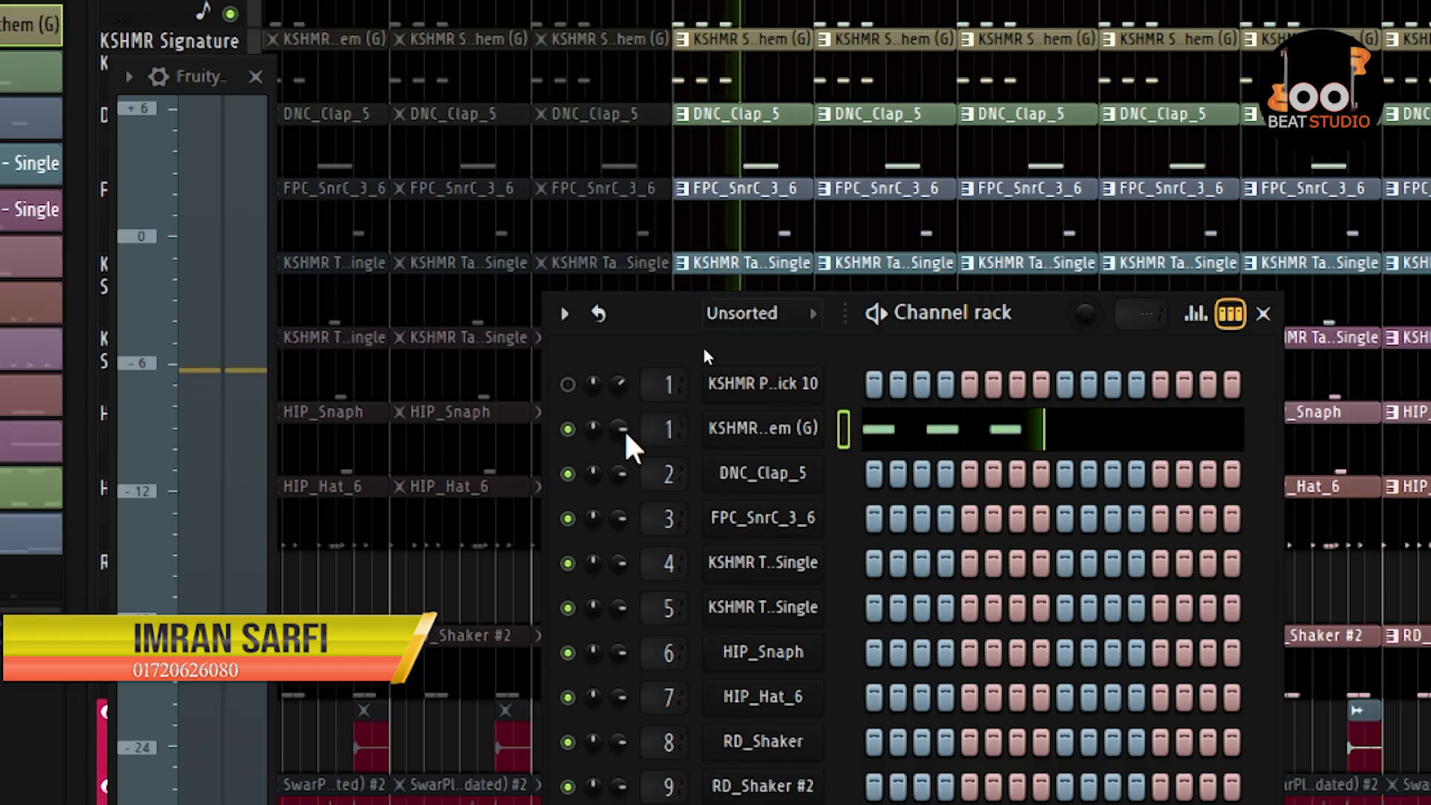
{"action": "left_click_drag", "start_coordinate": [618, 428], "coordinate": [618, 483]}
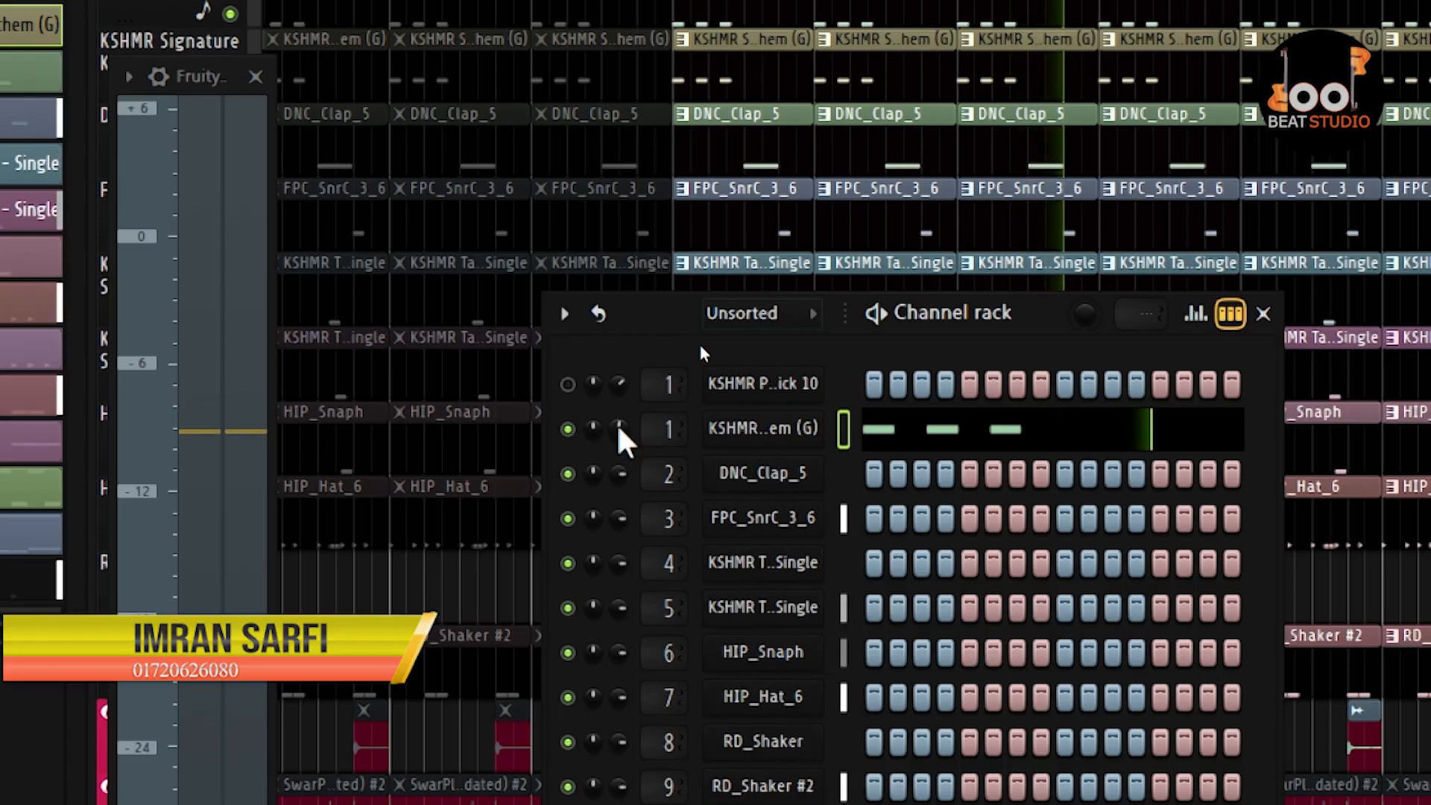
{"action": "left_click_drag", "start_coordinate": [617, 427], "coordinate": [617, 413]}
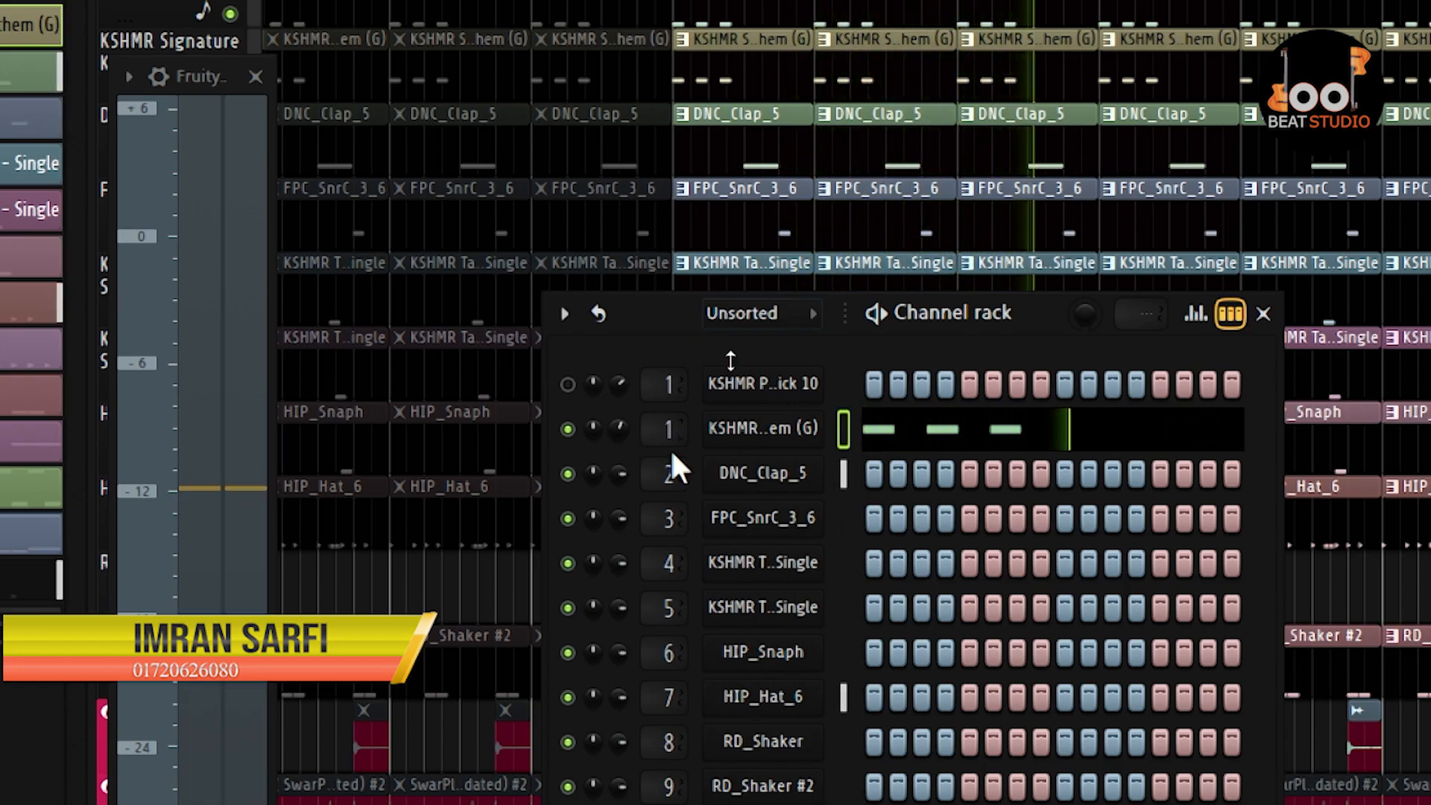
{"action": "left_click", "coordinate": [772, 426]}
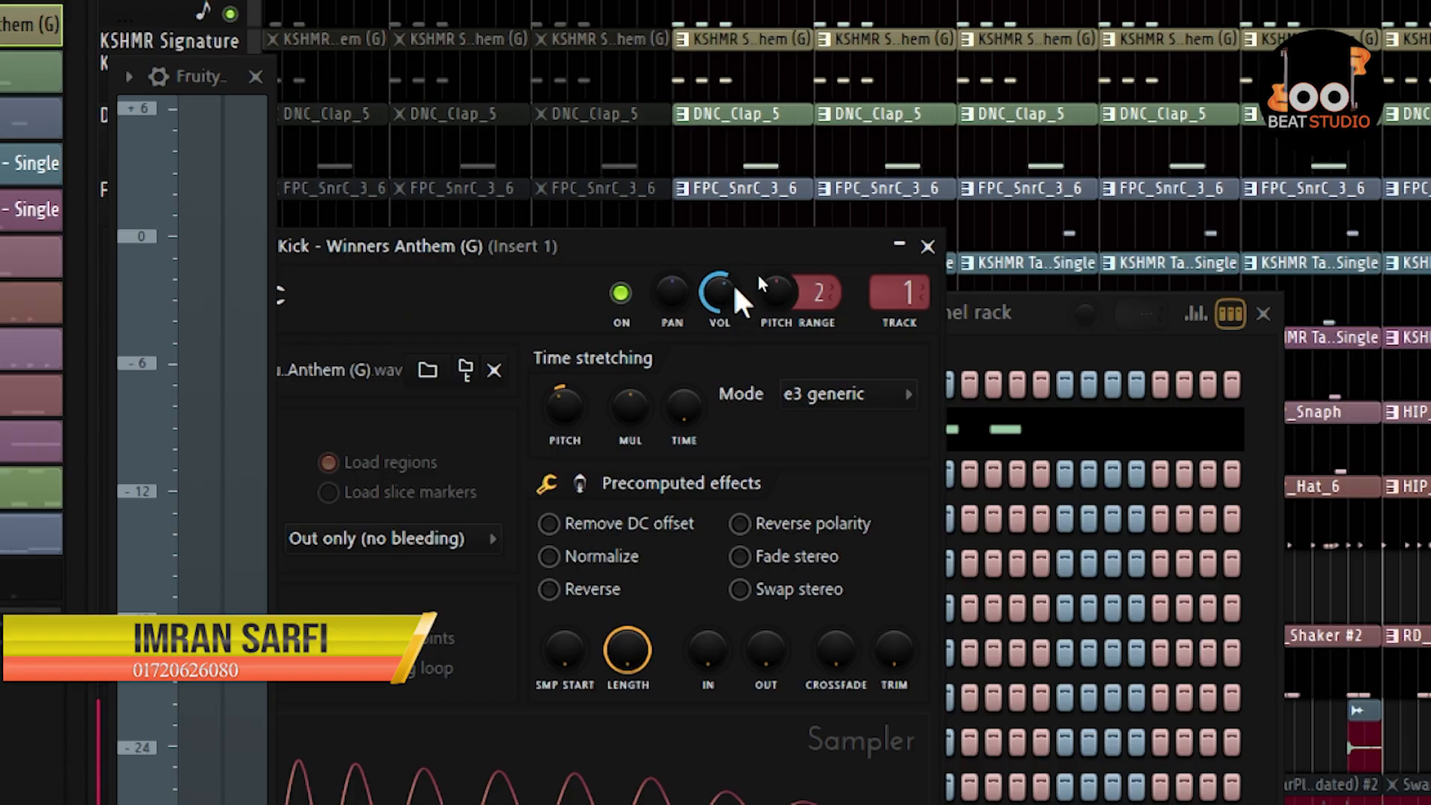
{"action": "left_click", "coordinate": [927, 248]}
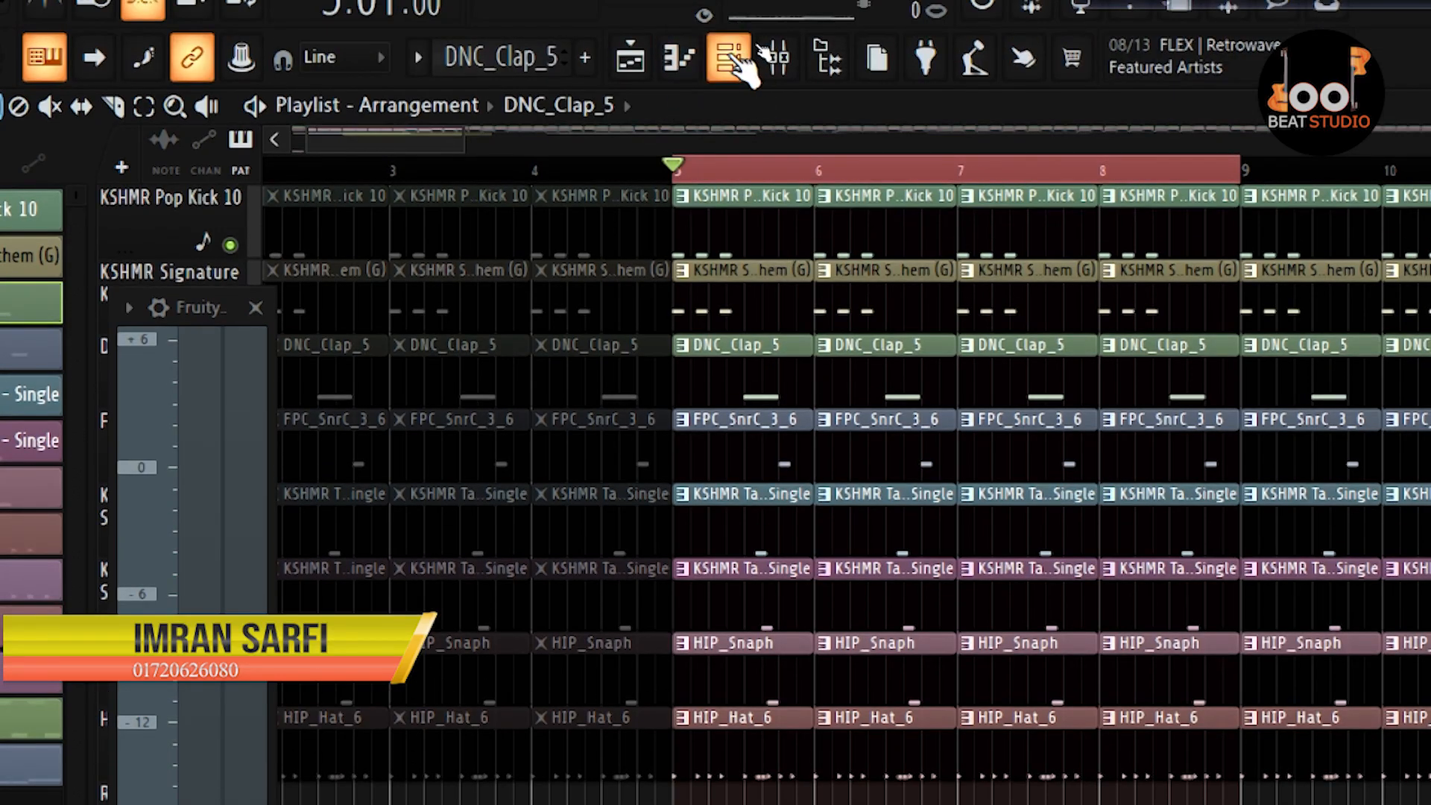
Show the mixer with the channel rack moved clear of its first inserts, and play the selected bars with Insert 2 soloed
{"action": "left_click", "coordinate": [728, 57]}
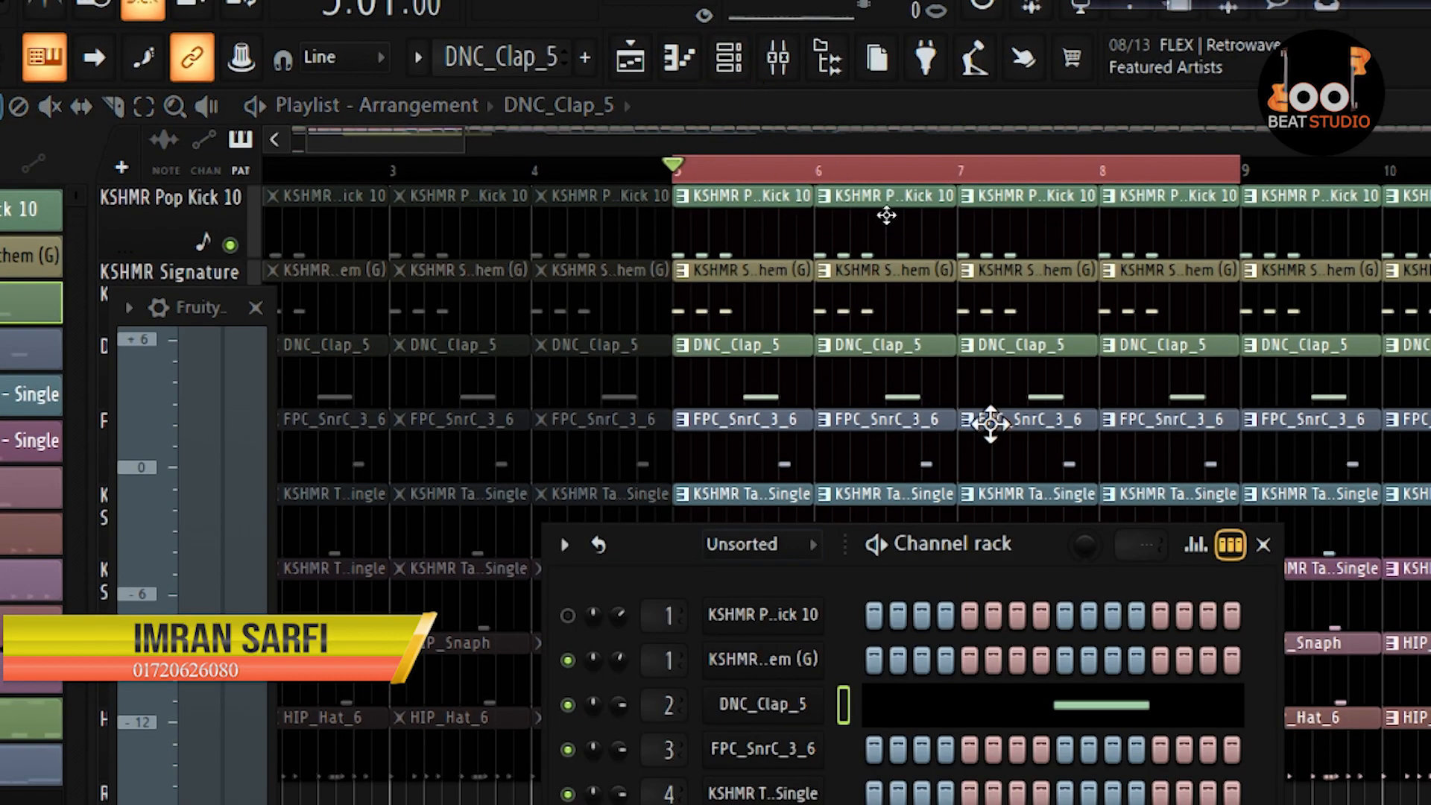
{"action": "left_click", "coordinate": [777, 56]}
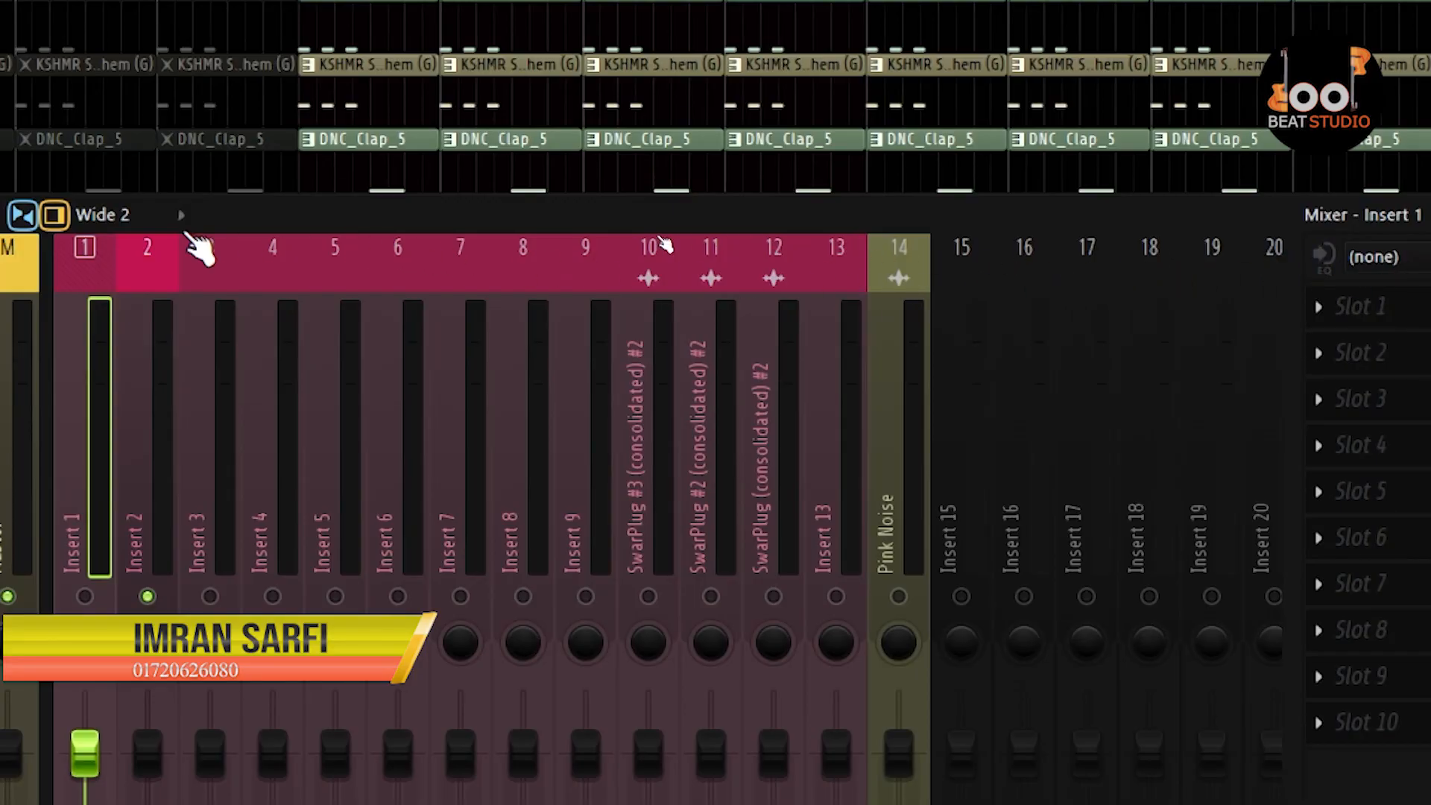
{"action": "key", "text": "F6"}
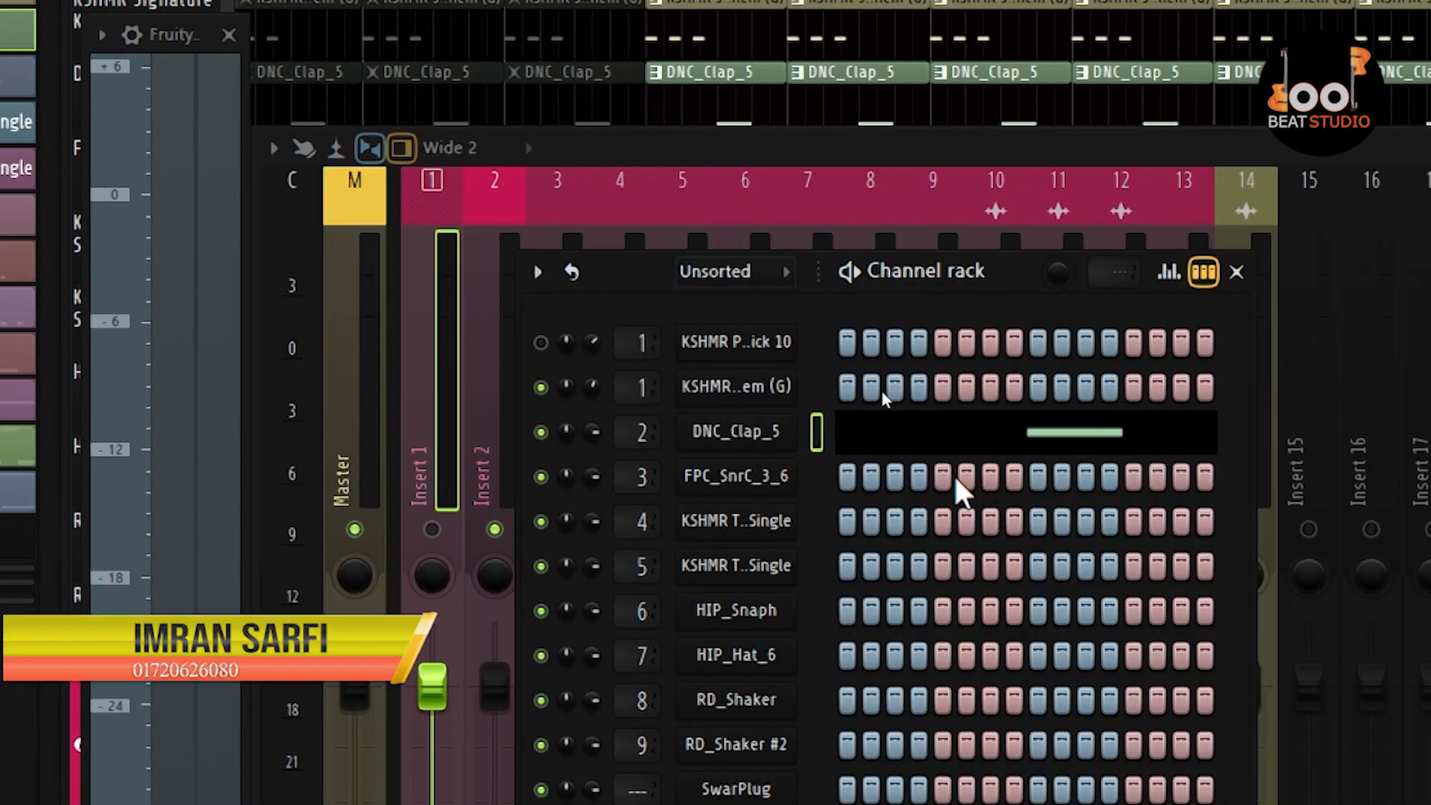
{"action": "key", "text": "space"}
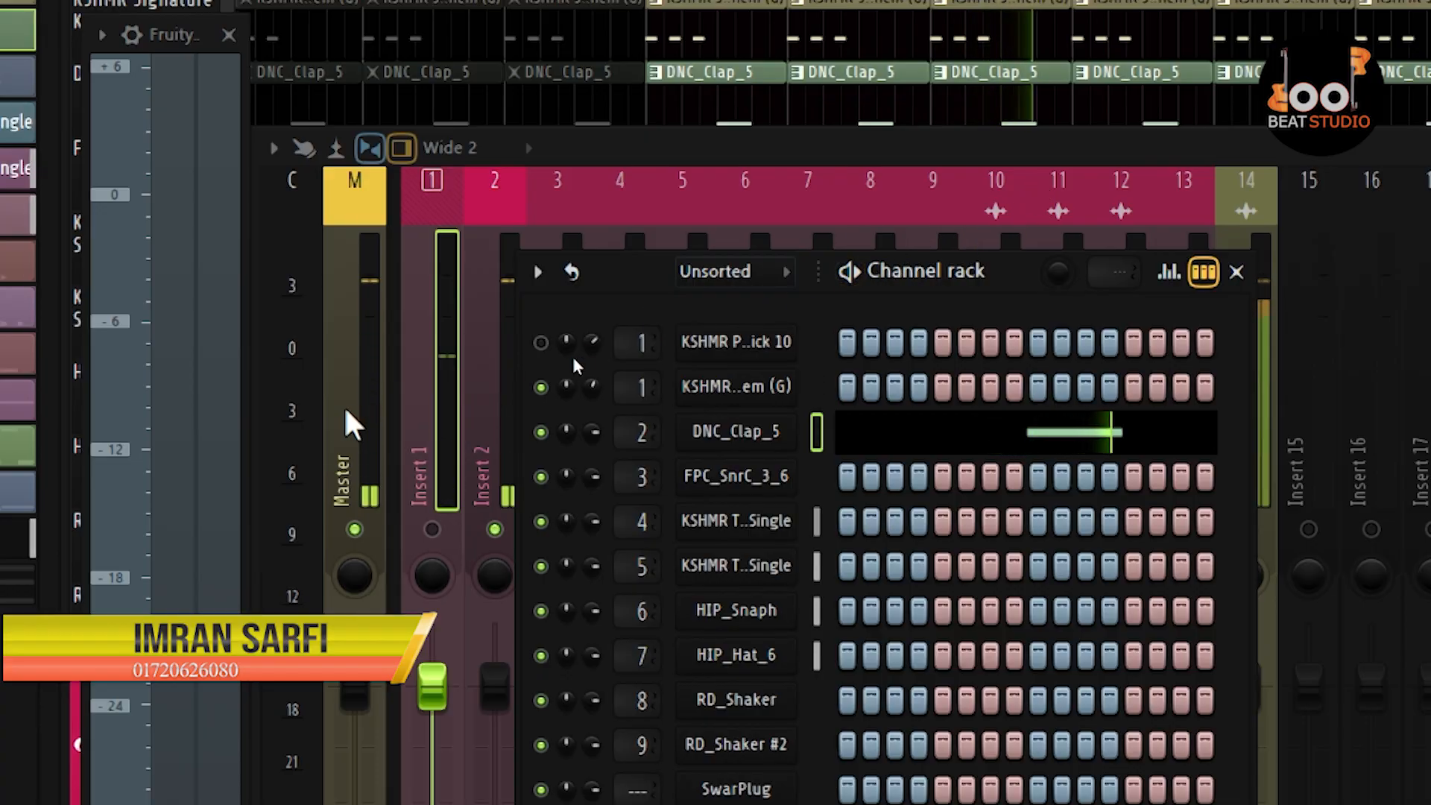
{"action": "left_click_drag", "start_coordinate": [607, 289], "coordinate": [840, 300]}
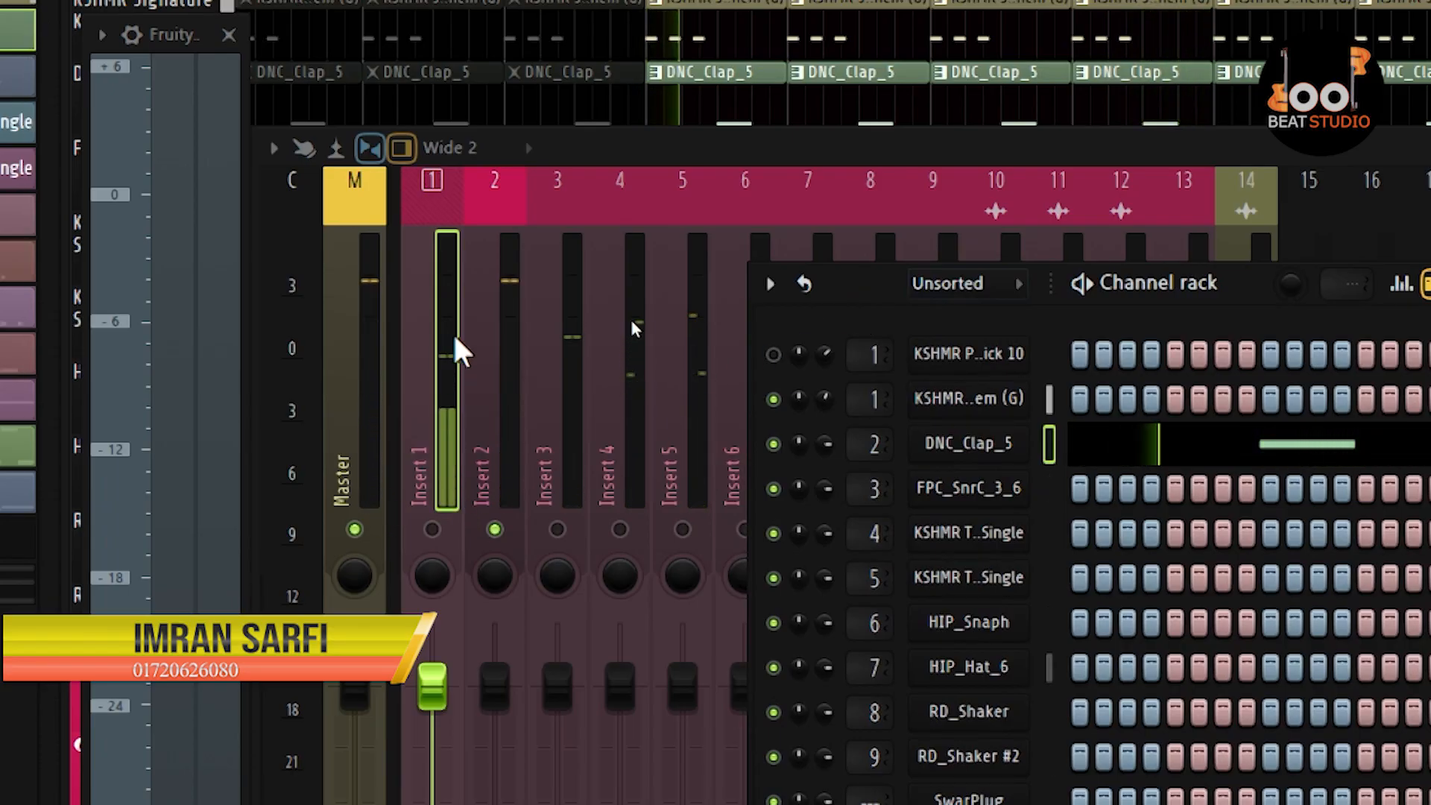
{"action": "key", "text": "space"}
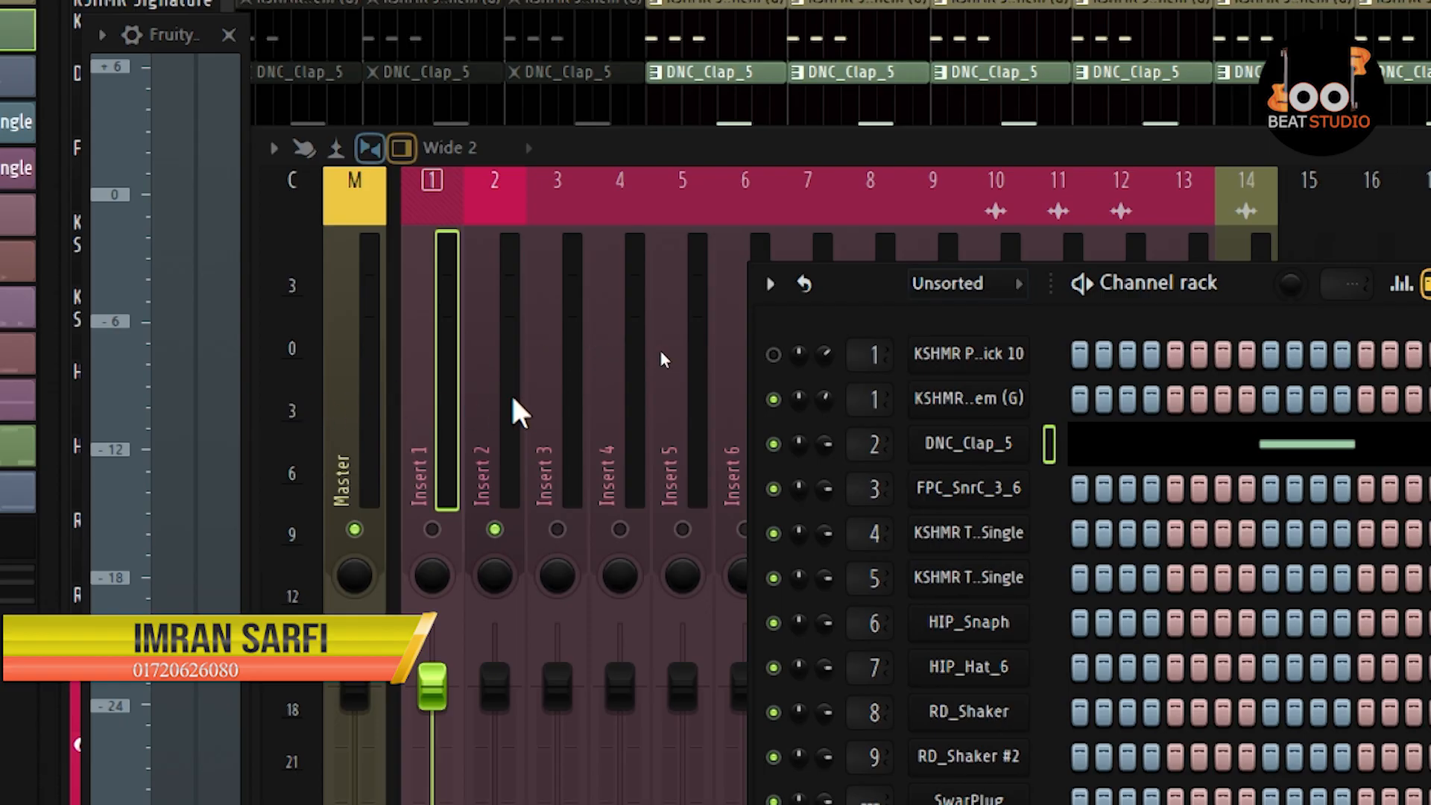
Select Insert 2 and lower the DNC_Clap_5 channel's volume during playback until the clap peaks at about -12 dB on the meter
{"action": "left_click", "coordinate": [513, 397]}
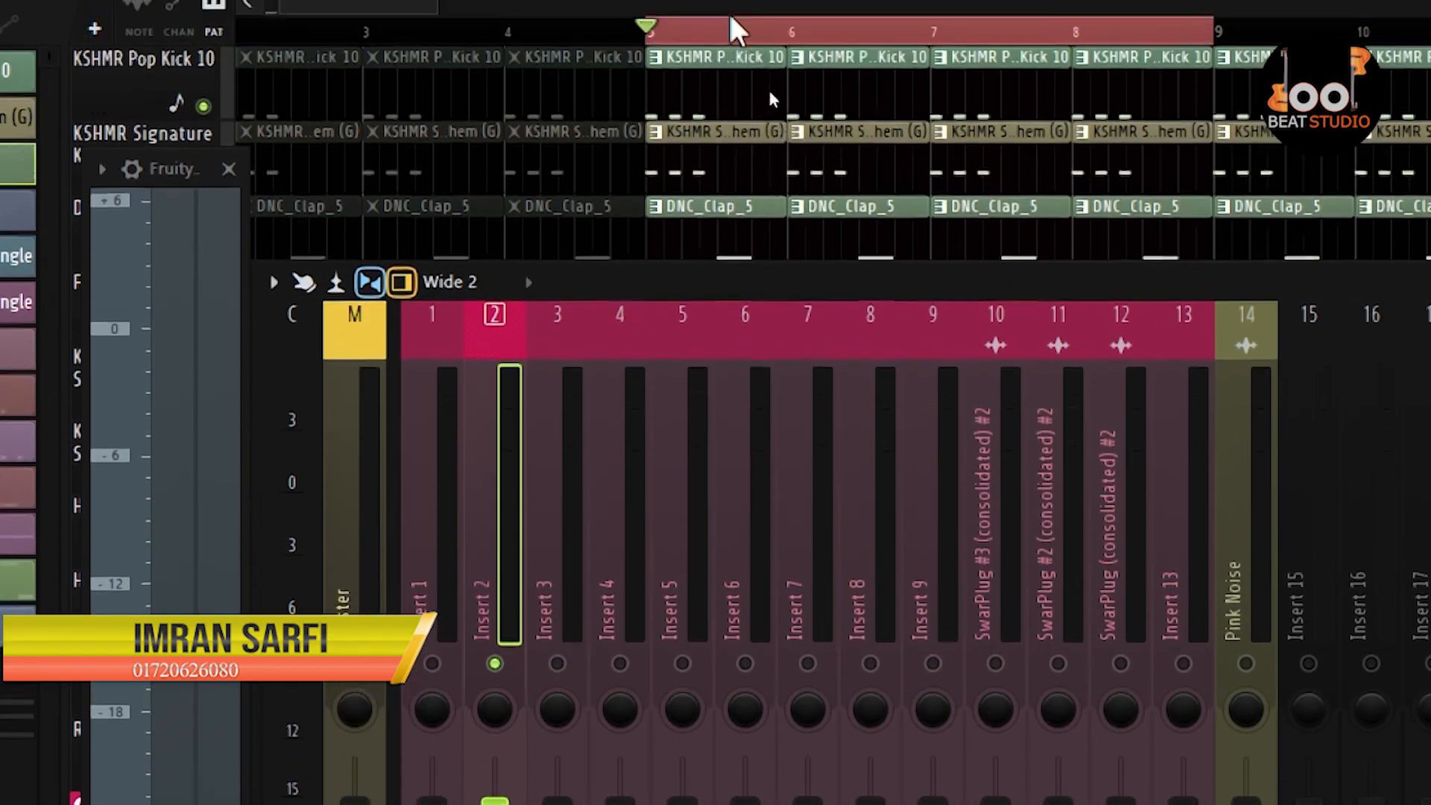
{"action": "left_click", "coordinate": [755, 46]}
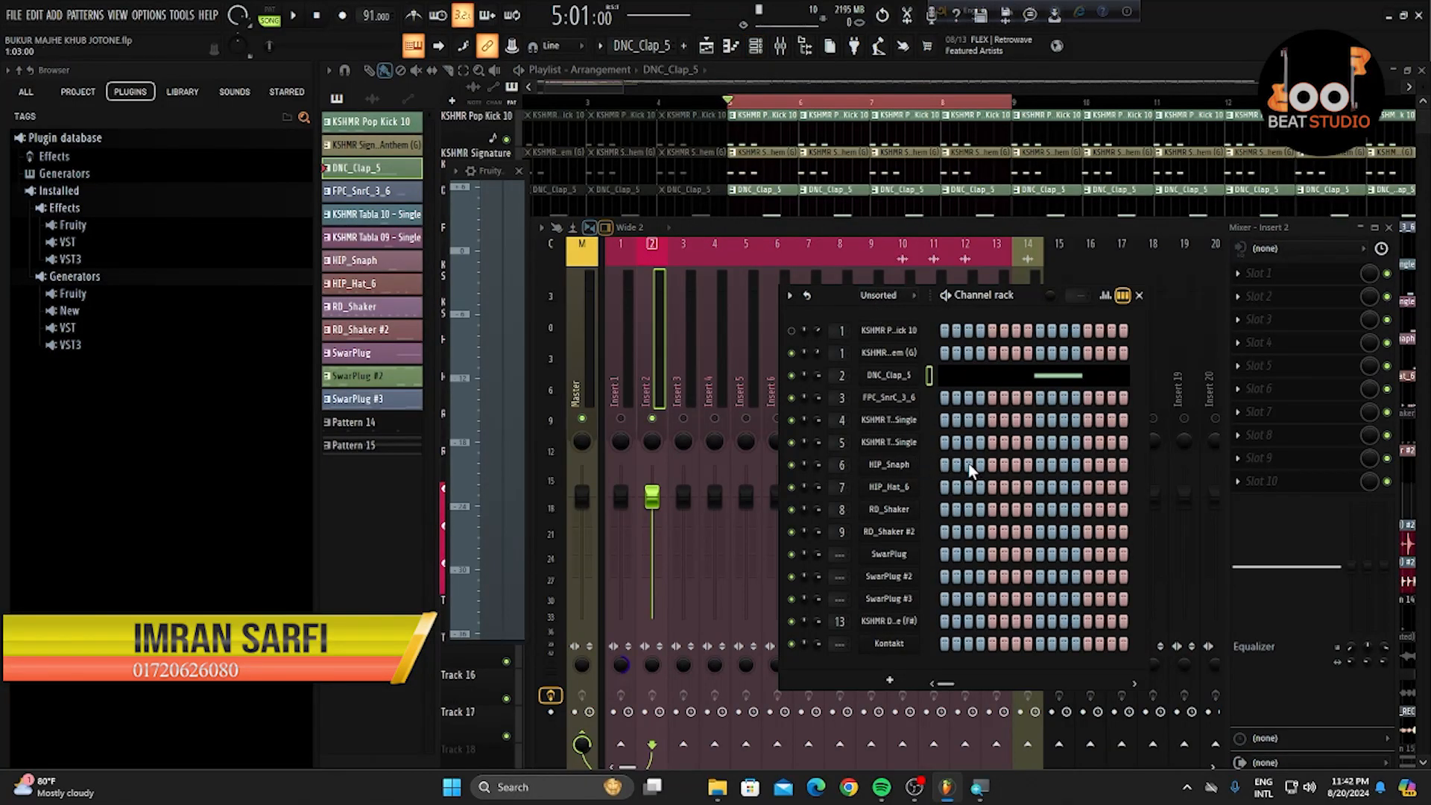
{"action": "key", "text": "space"}
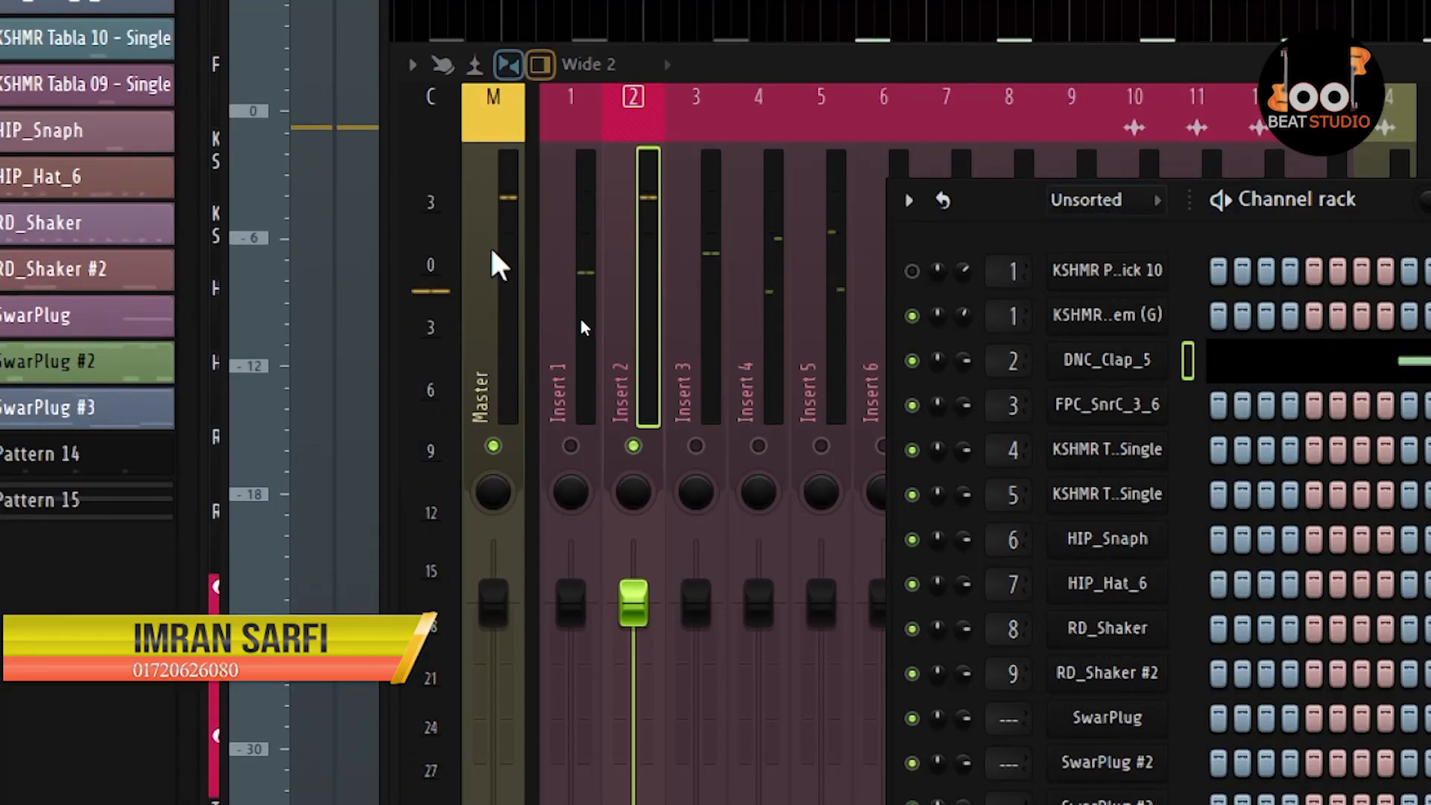
{"action": "left_click", "coordinate": [1140, 365]}
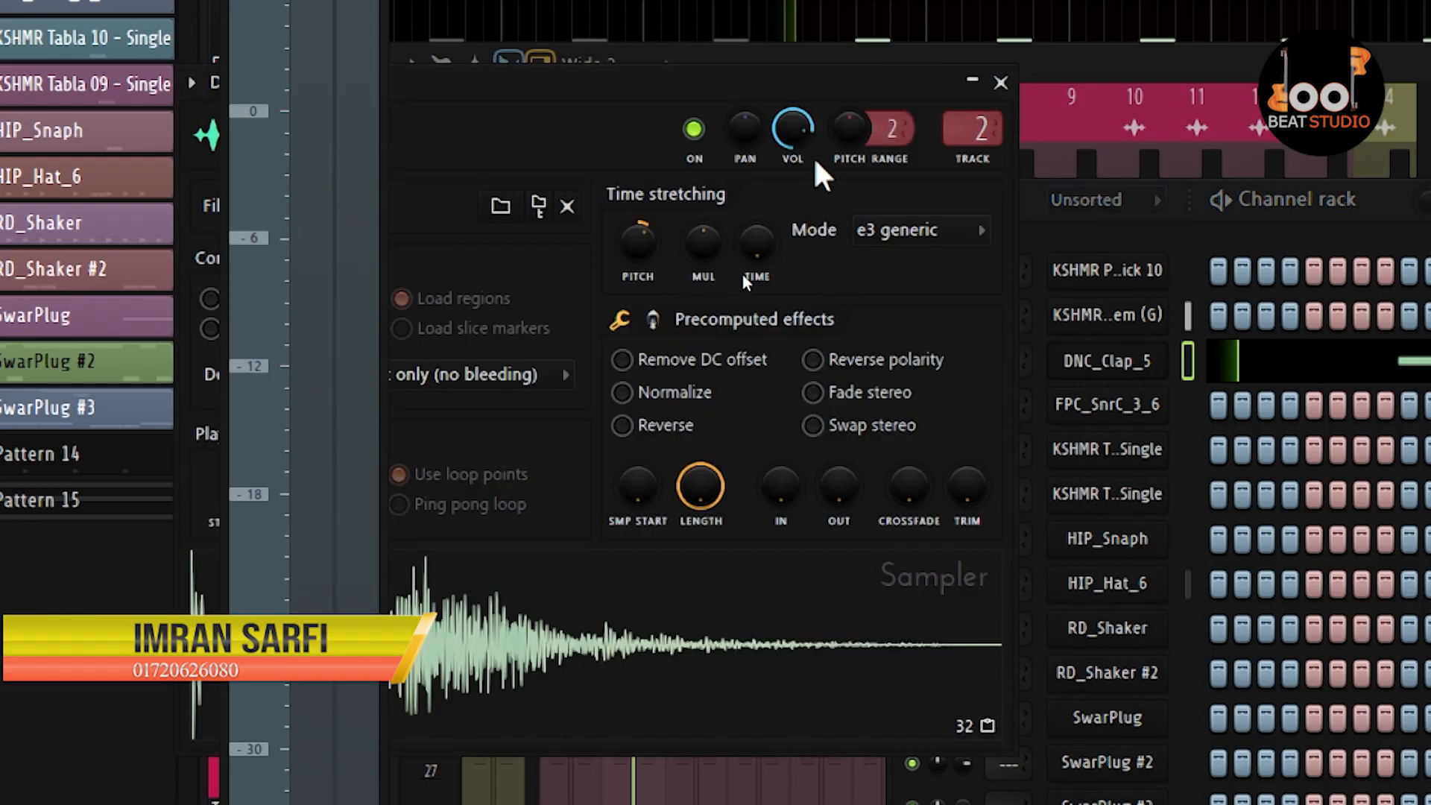
{"action": "left_click_drag", "start_coordinate": [793, 134], "coordinate": [794, 164]}
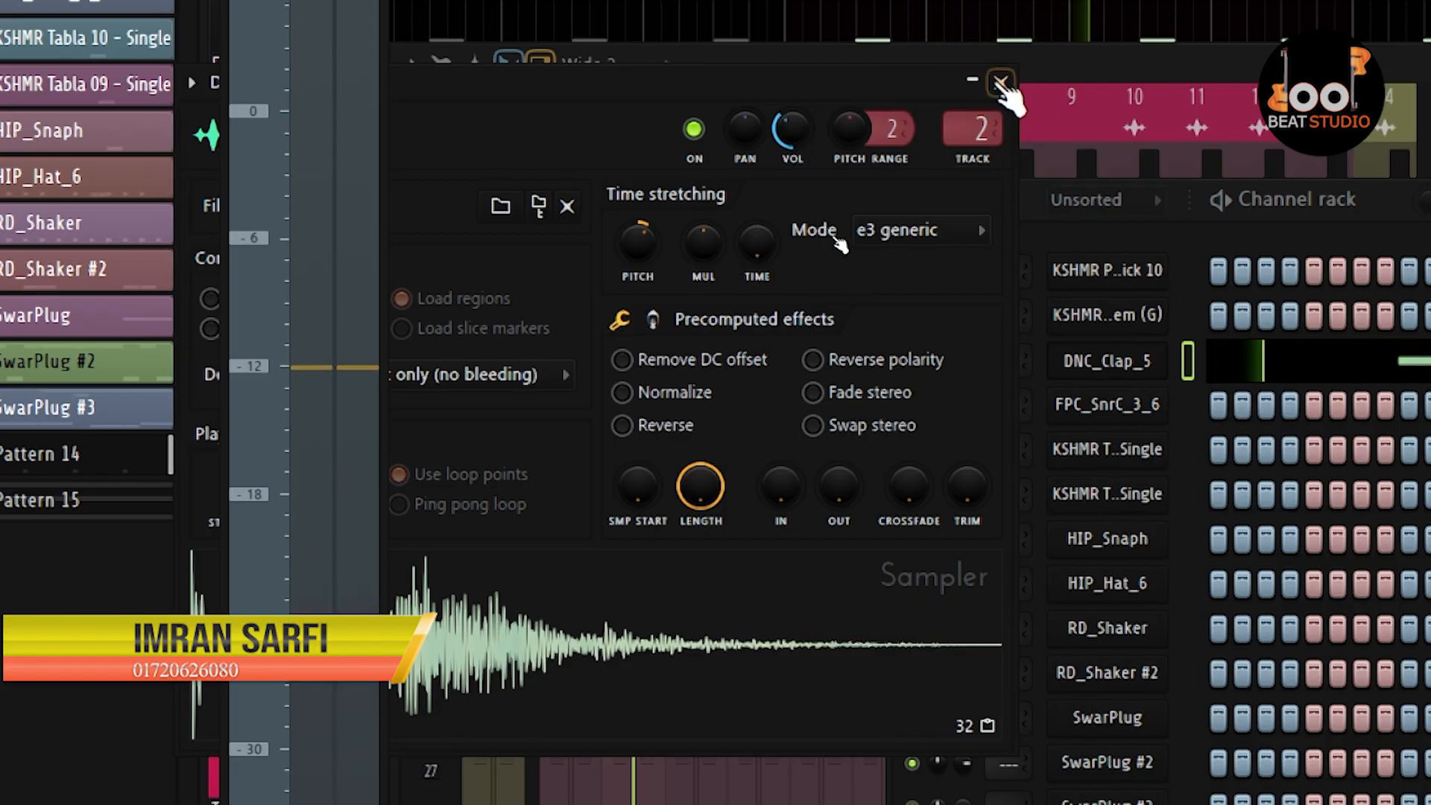
{"action": "left_click", "coordinate": [1002, 84]}
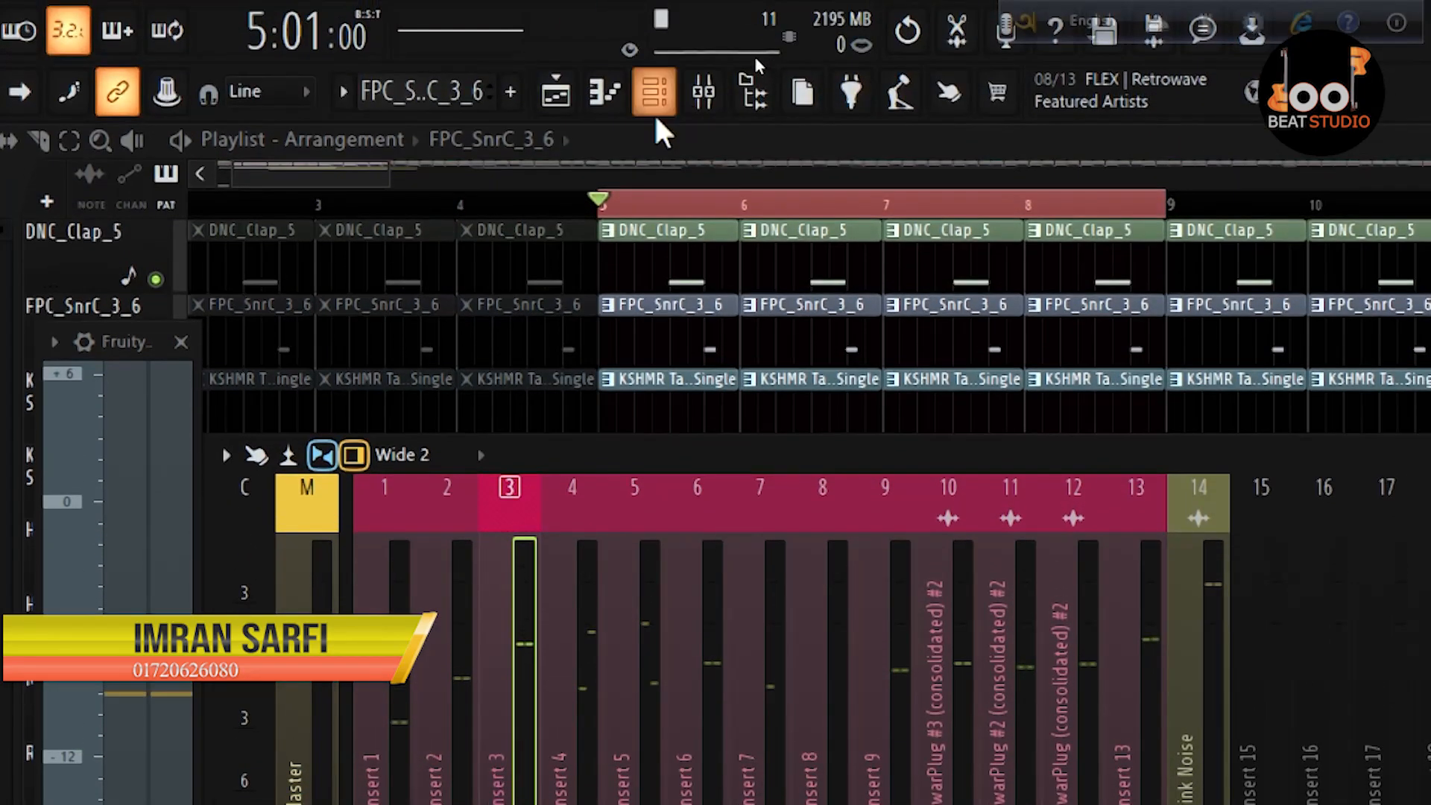
Open the FPC_SnrC_3_6 channel's settings and adjust its volume during playback until the snare peaks at about -12 dB on the meter
{"action": "left_click", "coordinate": [655, 59]}
{"action": "left_click_drag", "start_coordinate": [530, 348], "coordinate": [781, 513]}
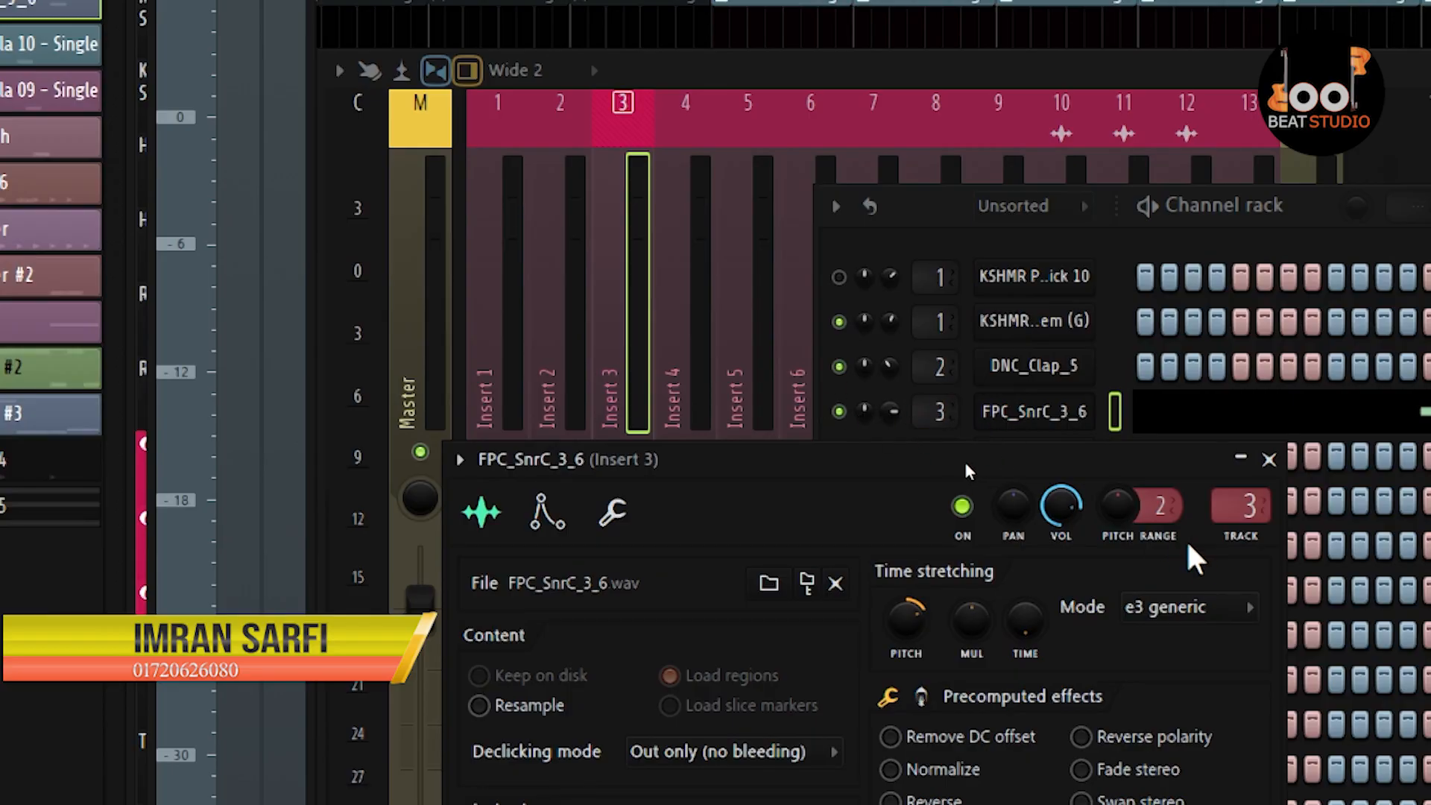
{"action": "mouse_move", "coordinate": [1058, 501]}
{"action": "left_mouse_down"}
{"action": "mouse_move", "coordinate": [1058, 533]}
{"action": "mouse_move", "coordinate": [1058, 506]}
{"action": "left_mouse_up"}
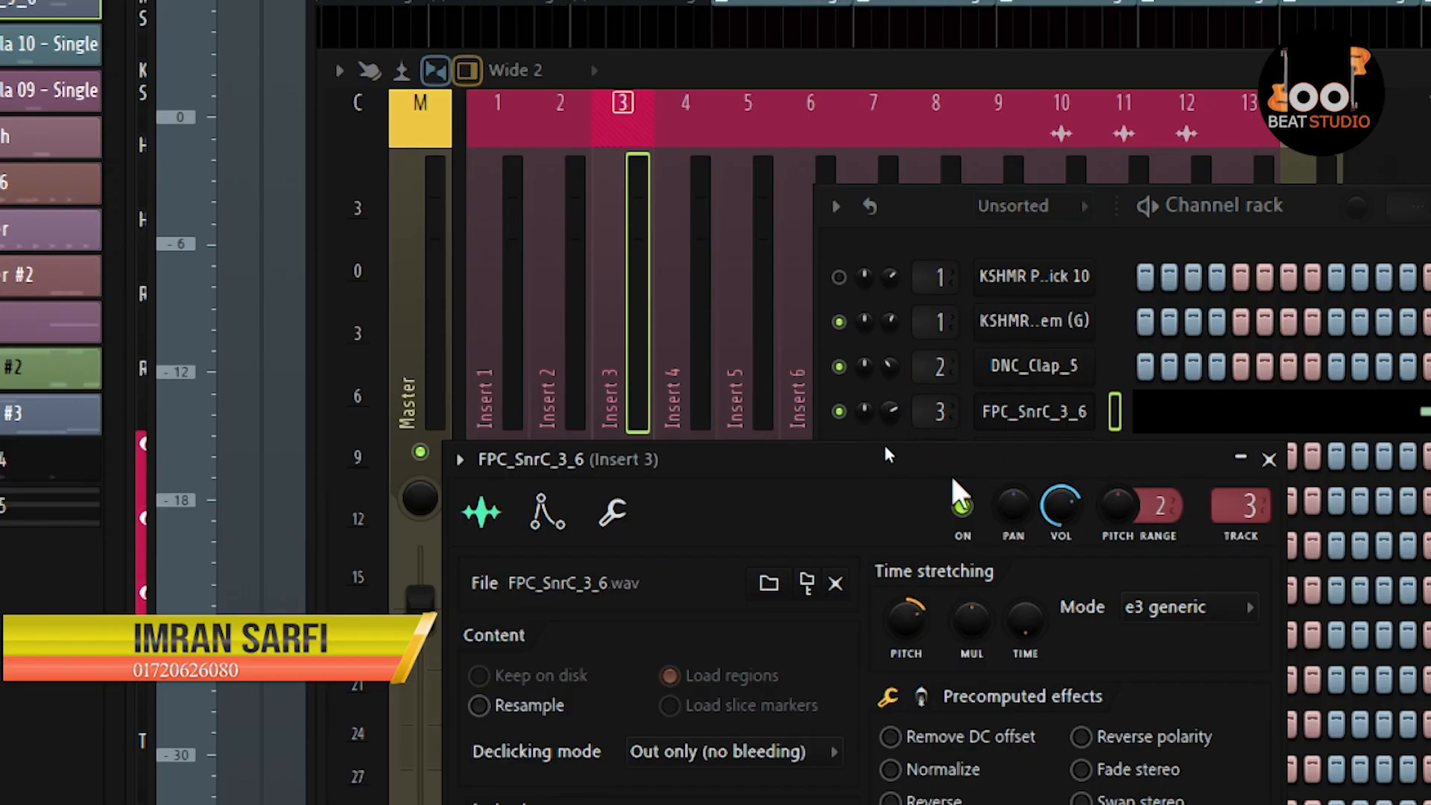
{"action": "mouse_move", "coordinate": [1060, 502]}
{"action": "left_mouse_down"}
{"action": "mouse_move", "coordinate": [1060, 529]}
{"action": "mouse_move", "coordinate": [1060, 485]}
{"action": "left_mouse_up"}
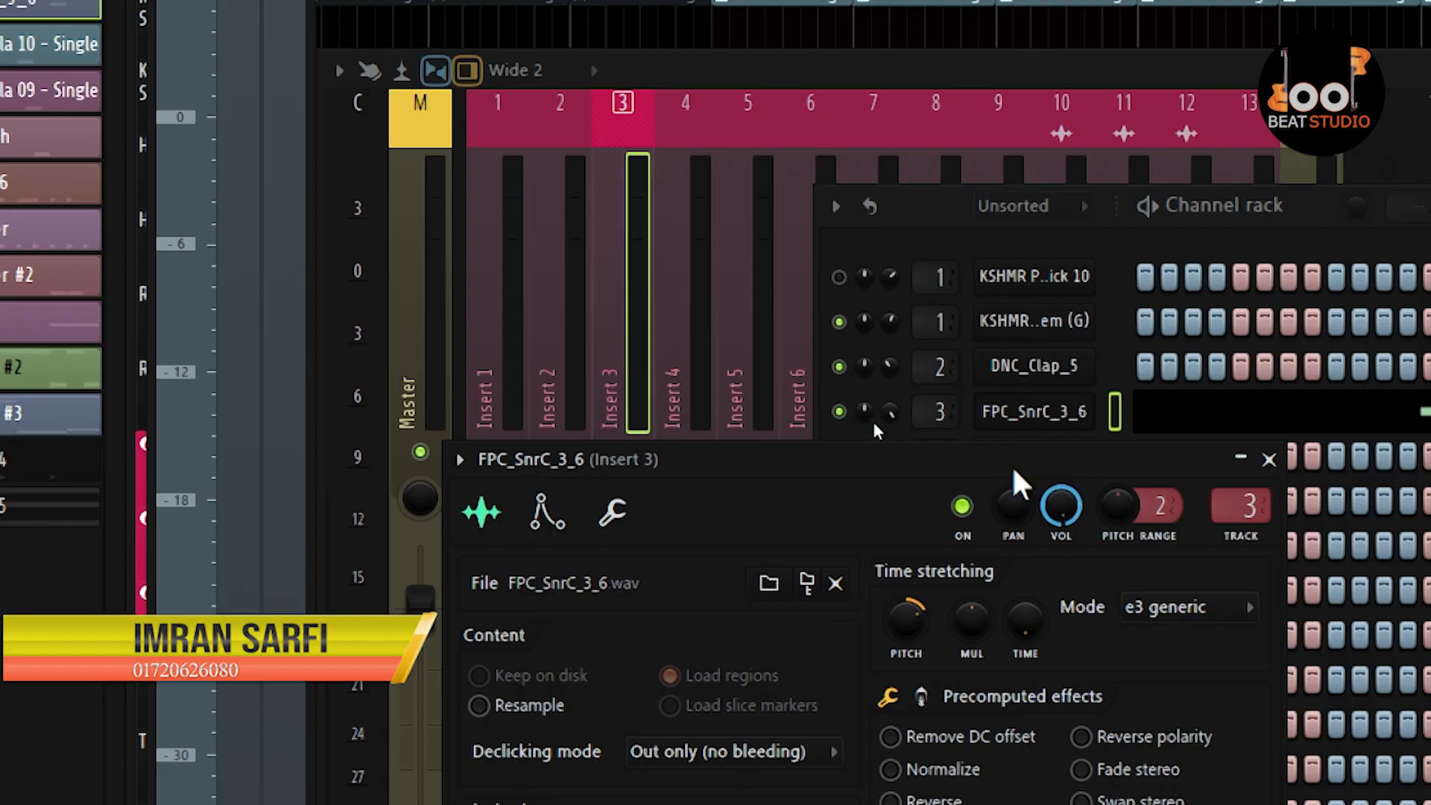
{"action": "left_click", "coordinate": [906, 417]}
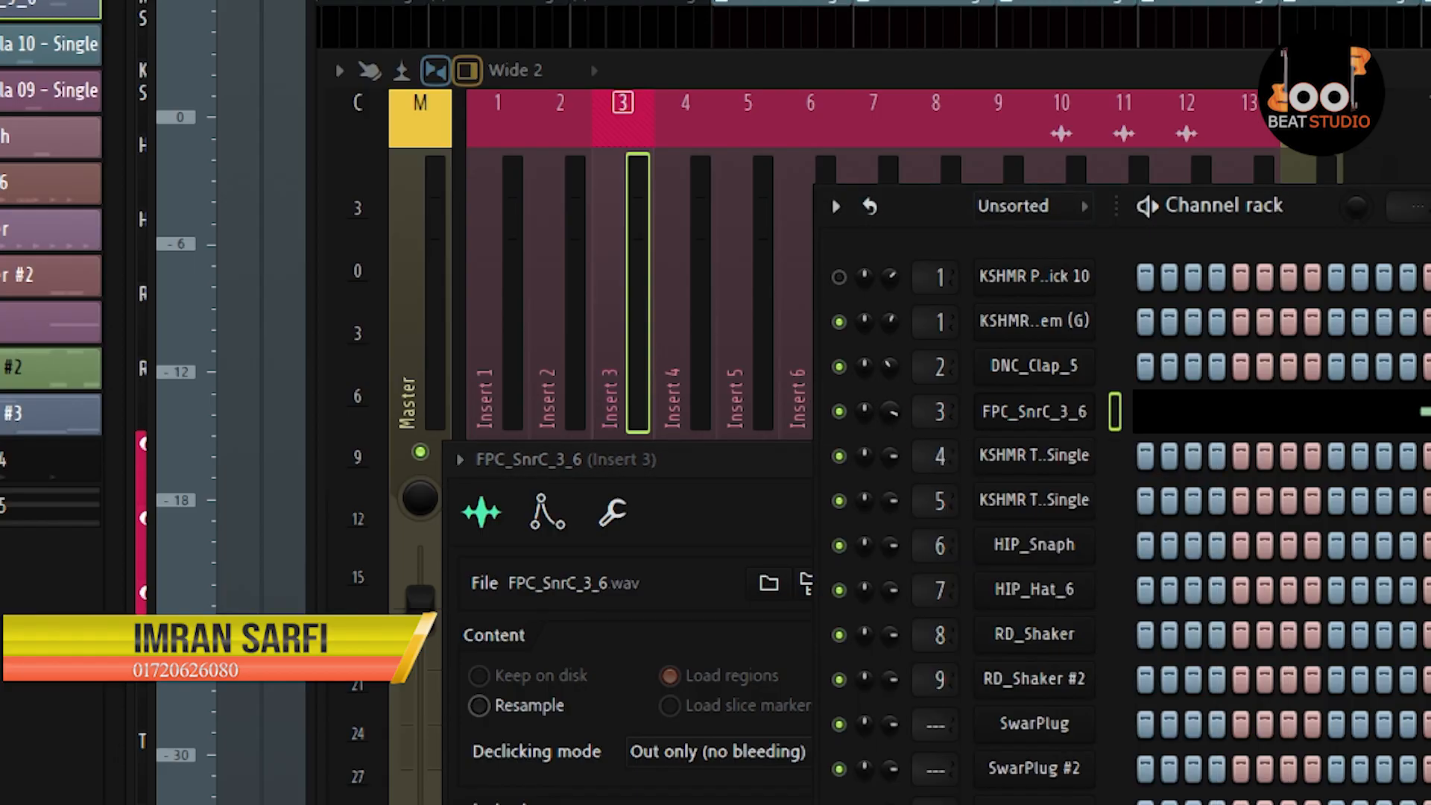
{"action": "left_click", "coordinate": [738, 480]}
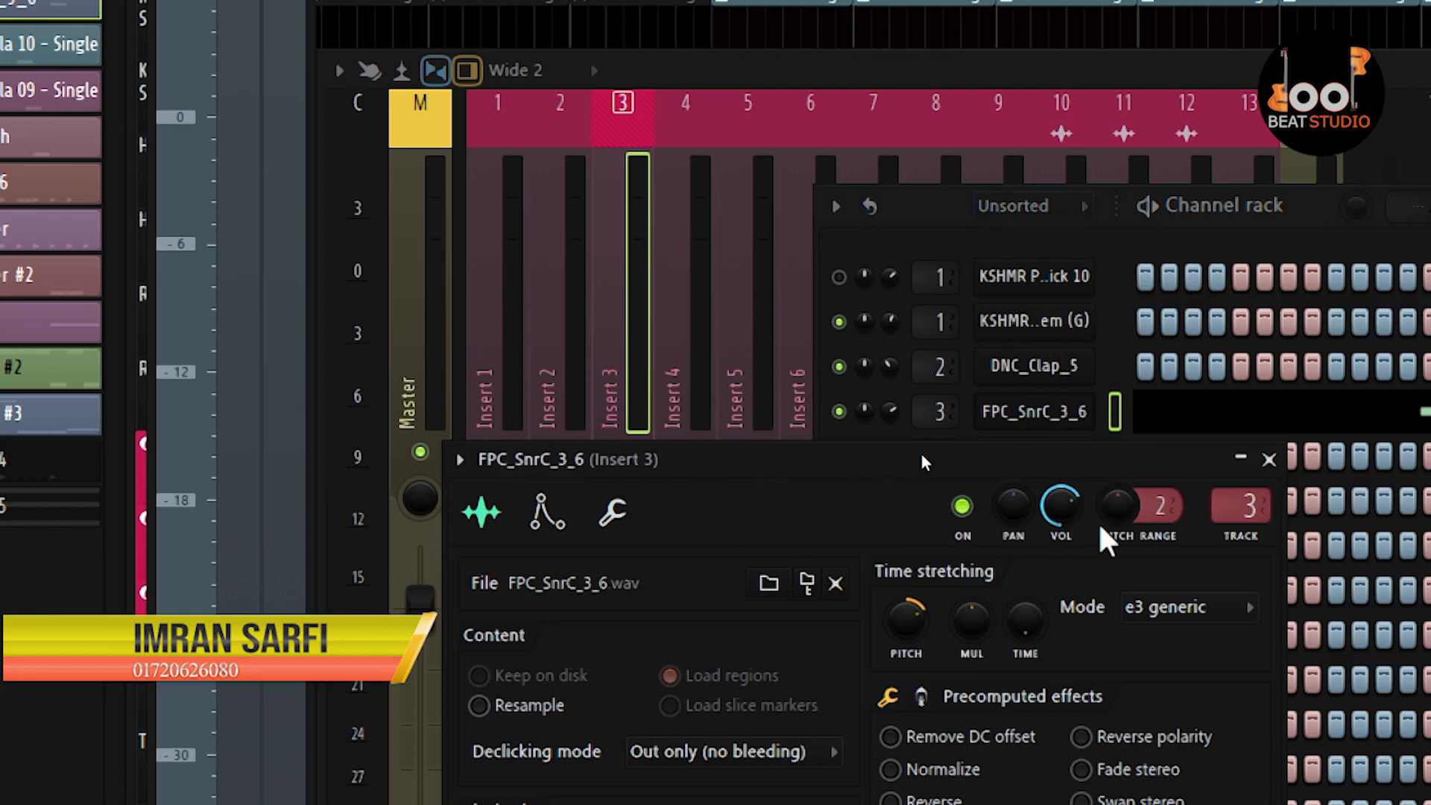
{"action": "left_click_drag", "start_coordinate": [1063, 497], "coordinate": [1064, 484]}
{"action": "right_click", "coordinate": [1062, 505]}
{"action": "left_click", "coordinate": [1101, 508]}
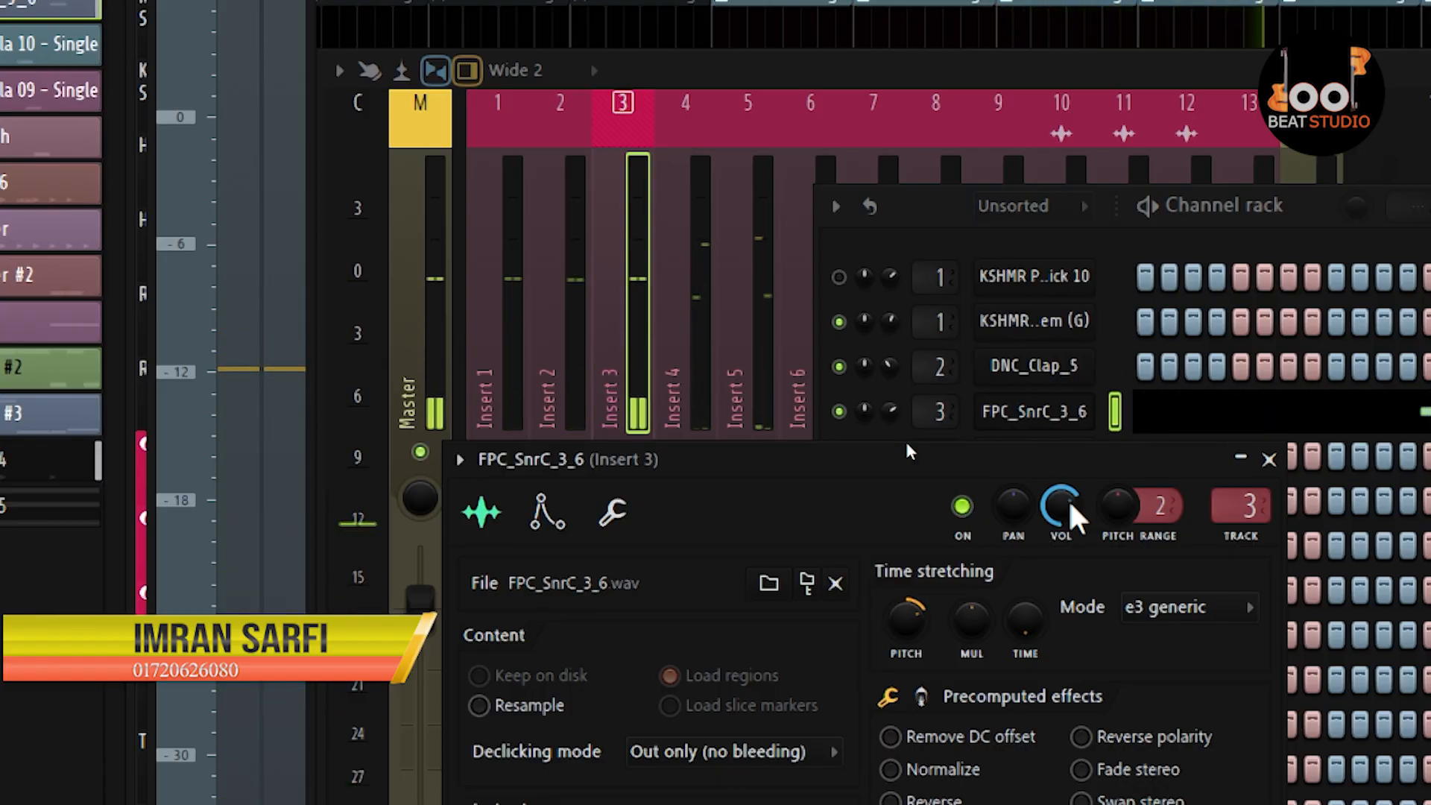
{"action": "left_click", "coordinate": [1269, 459]}
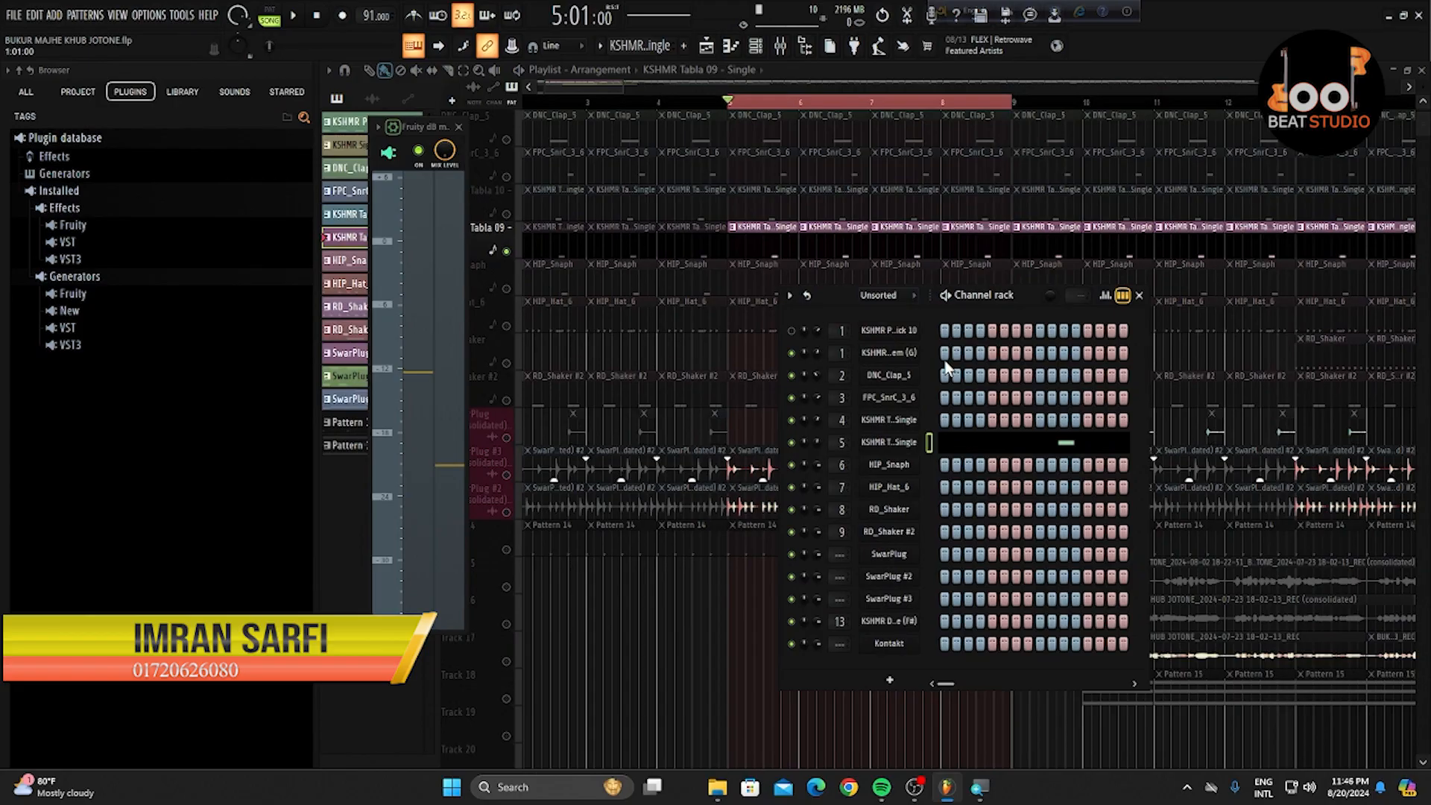
Close the channel rack to uncover the playlist's SwarPlug tracks
{"action": "left_click", "coordinate": [1139, 296]}
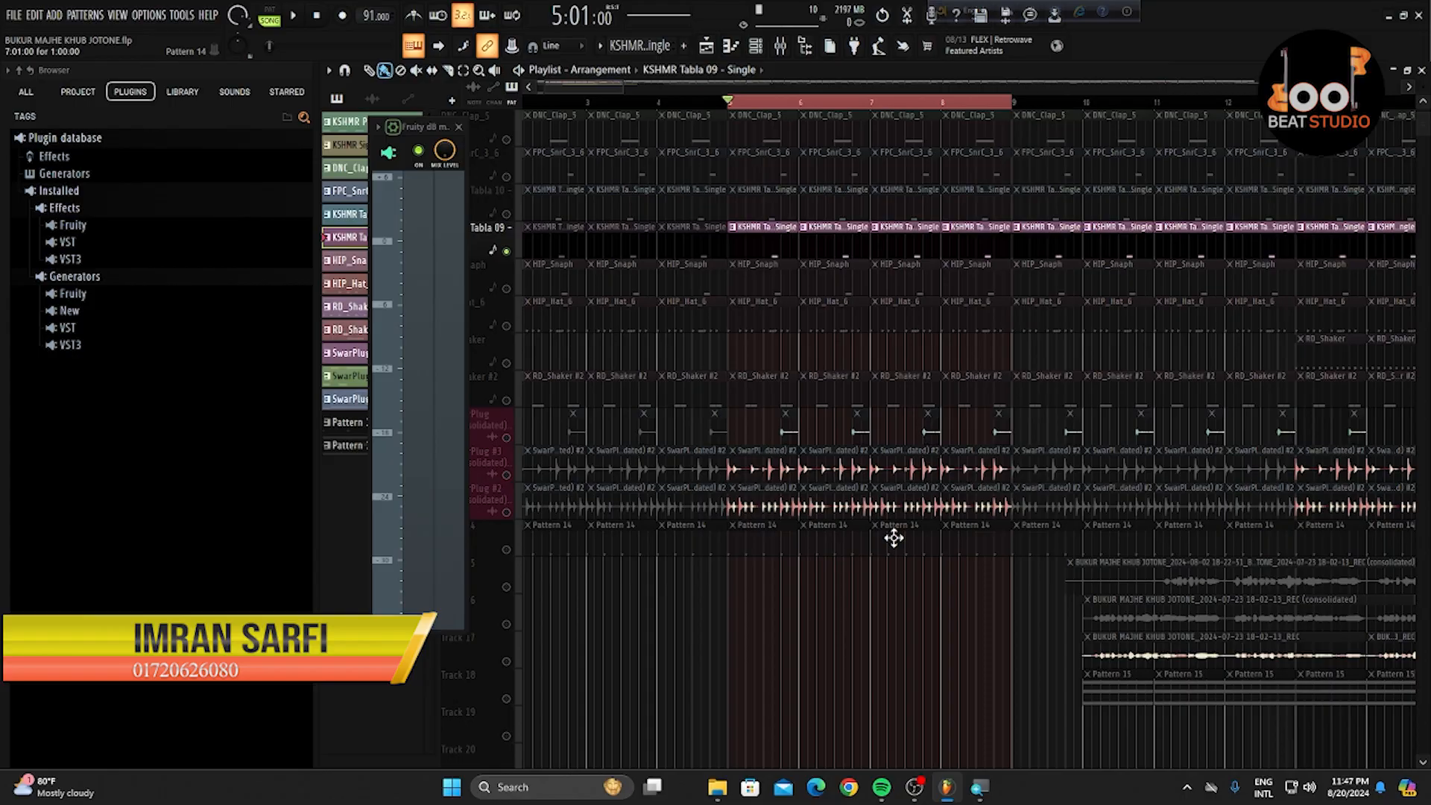
{"action": "scroll", "coordinate": [680, 549], "scroll_direction": "down", "scroll_amount": 5}
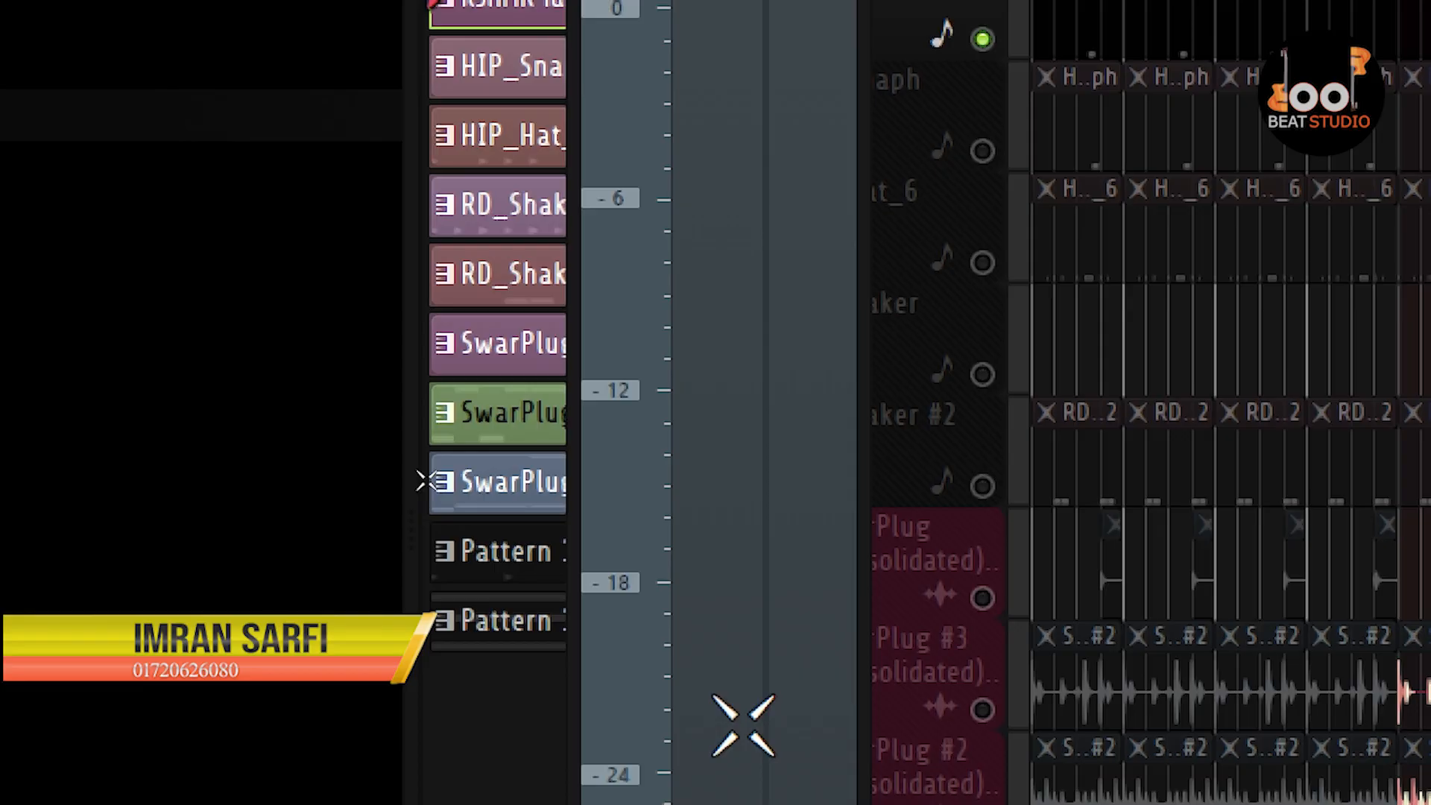
{"action": "mouse_move", "coordinate": [1227, 660]}
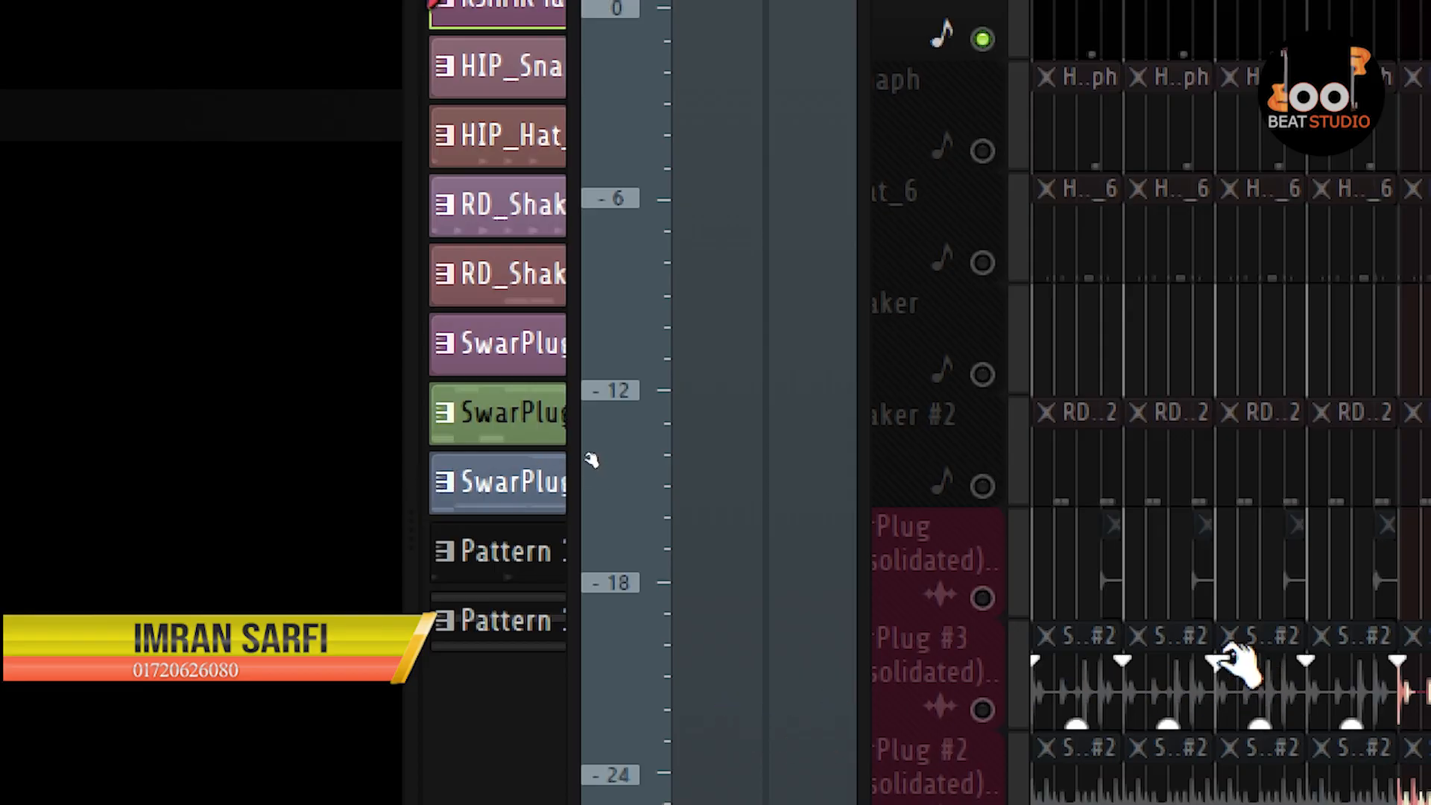